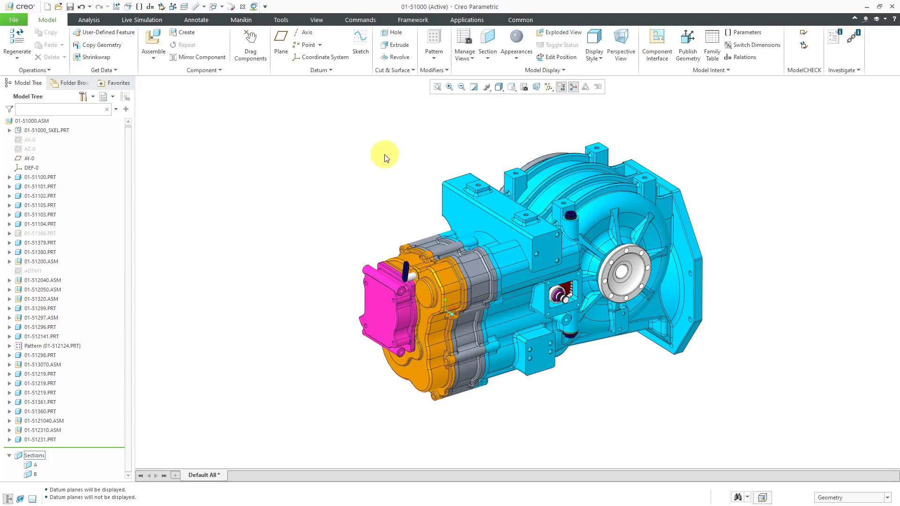
- Start a new zone cut of the gearbox assembly with an Offset CSYS rule
click(492, 60)
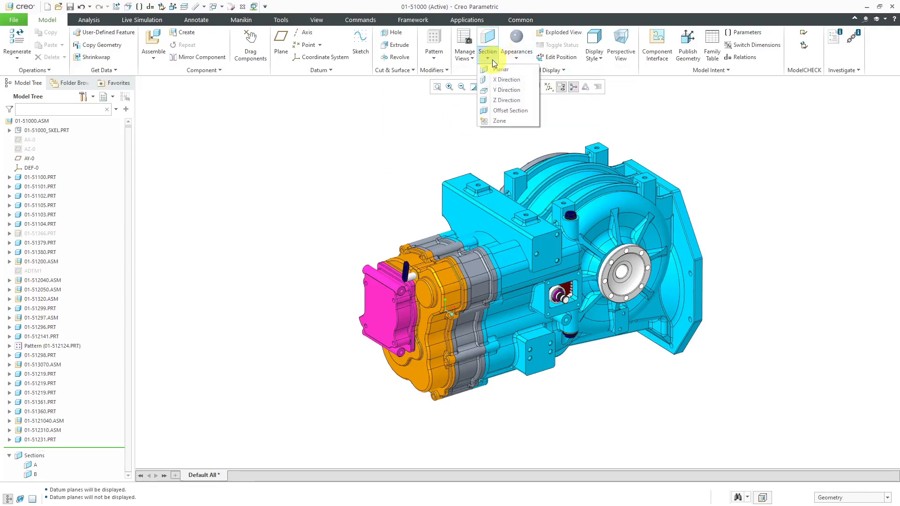
click(506, 121)
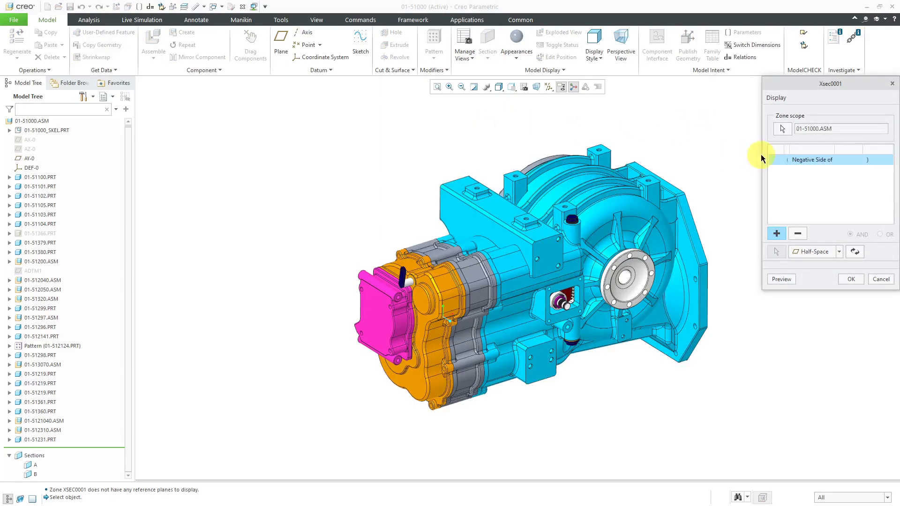
click(841, 254)
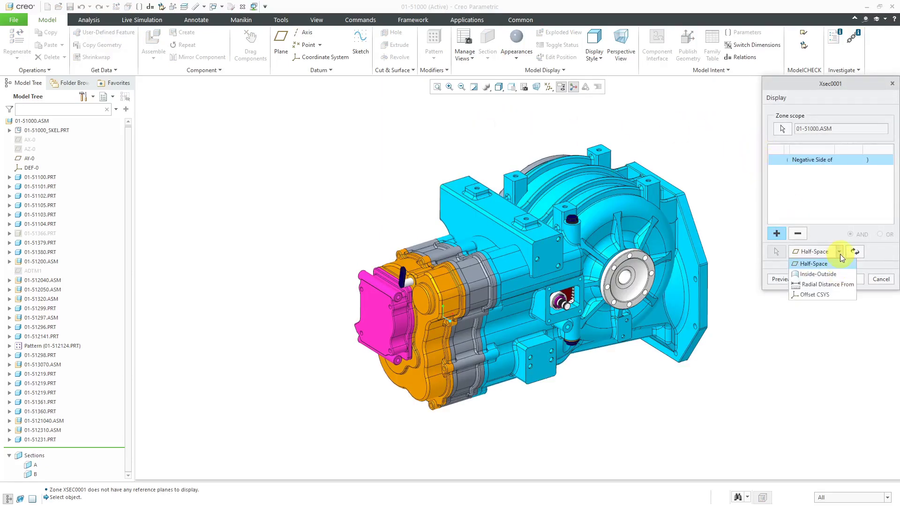
click(837, 294)
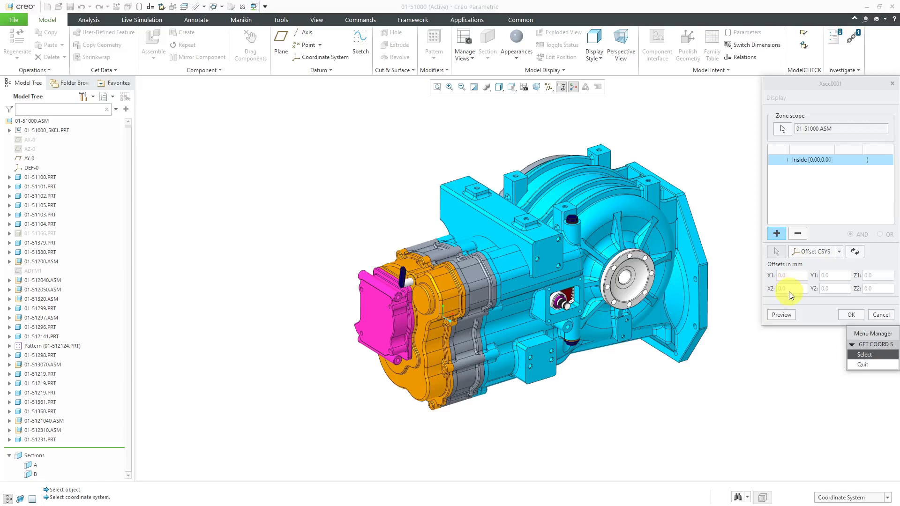
- Change the Xsec0001 zone rule from Offset CSYS back to Half-Space (Negative Side of)
click(840, 252)
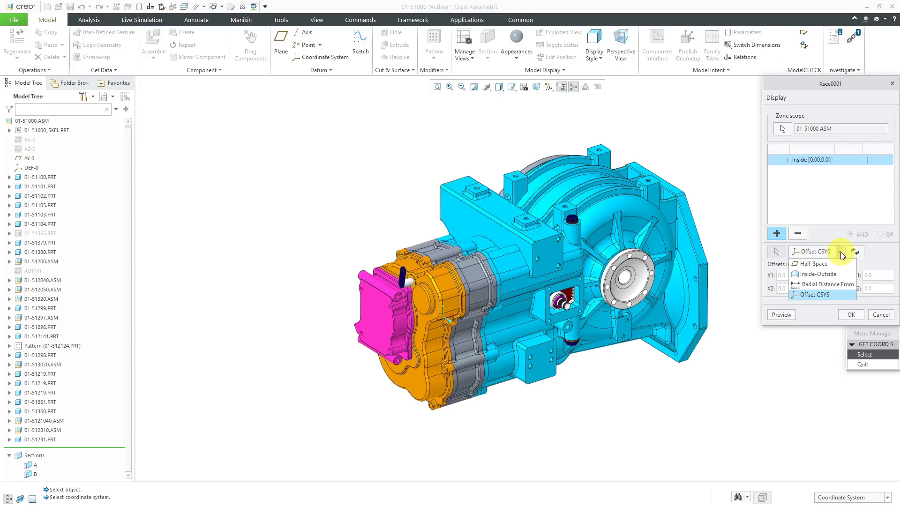
click(828, 266)
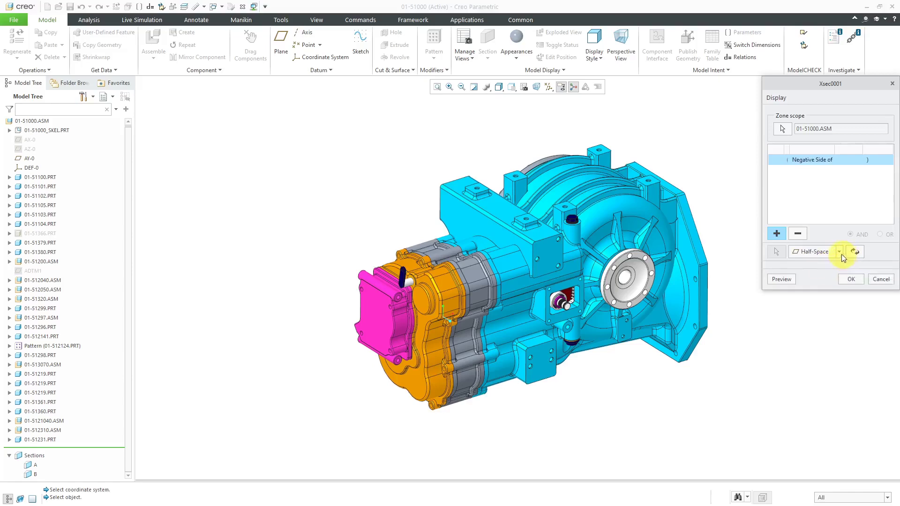
click(839, 252)
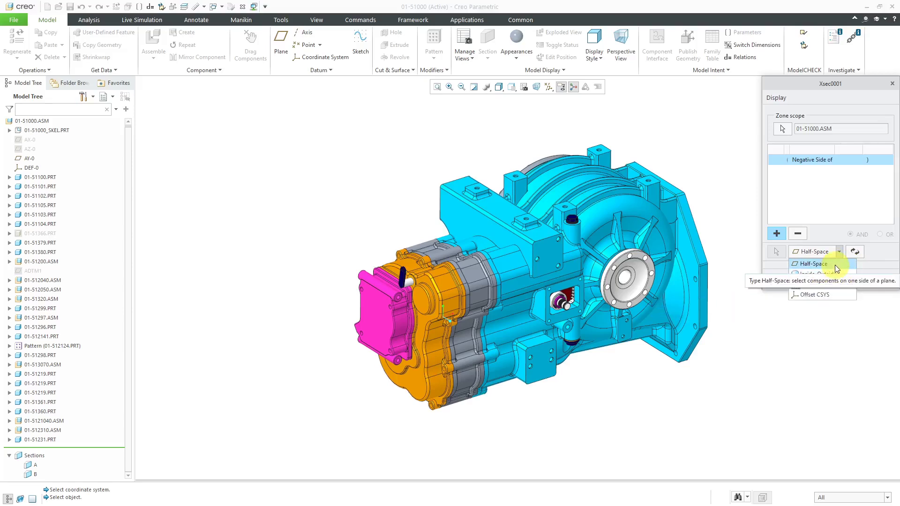
click(716, 176)
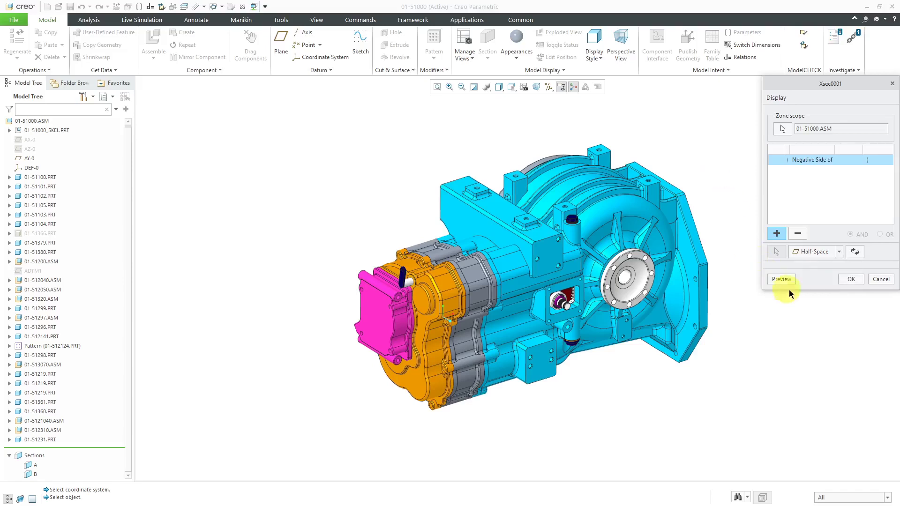
- Discard the Xsec0001 zone definition, then box-select and deselect the gearbox components
click(881, 280)
click(478, 276)
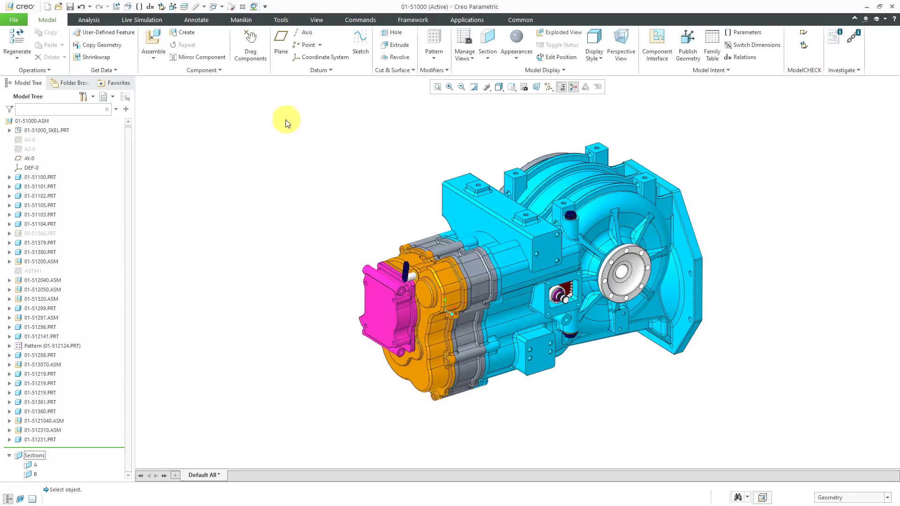
drag(280, 125, 601, 428)
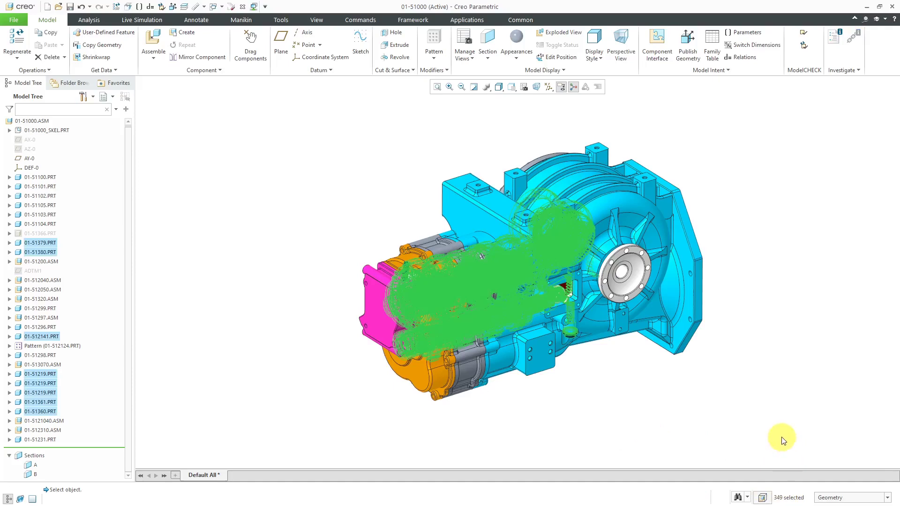
click(593, 398)
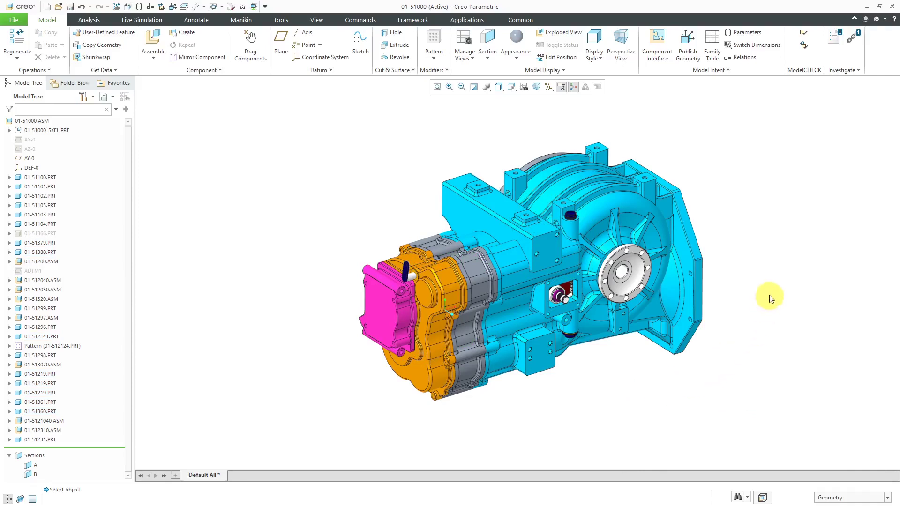
- Show datum planes and start a fresh zone, selecting its empty Half-Space rule
click(549, 89)
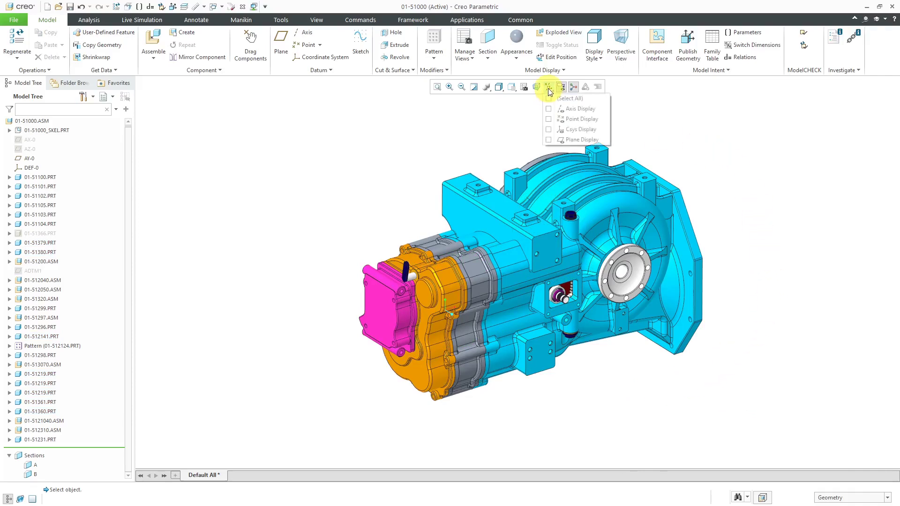
click(567, 140)
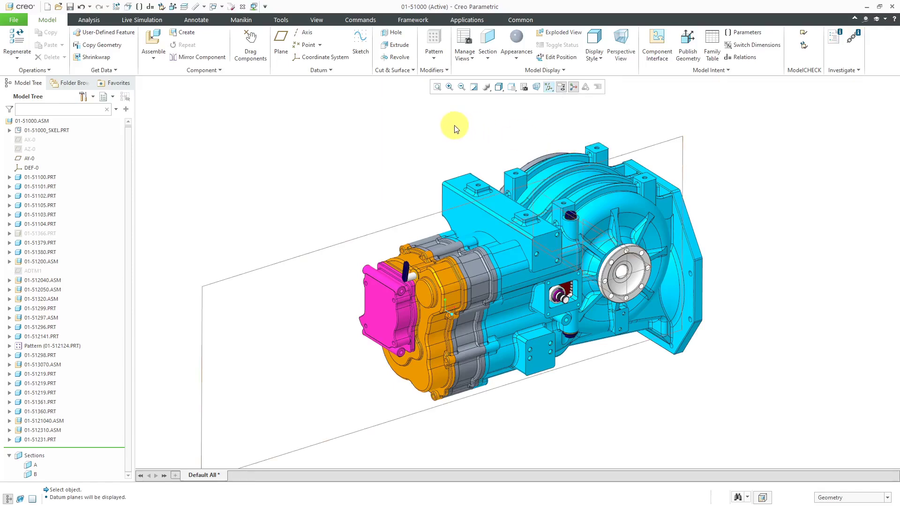
click(467, 59)
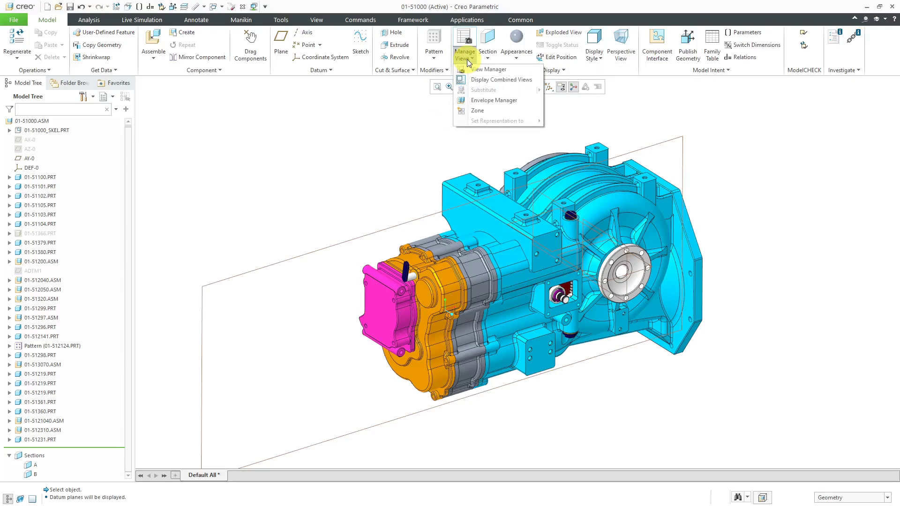
click(477, 110)
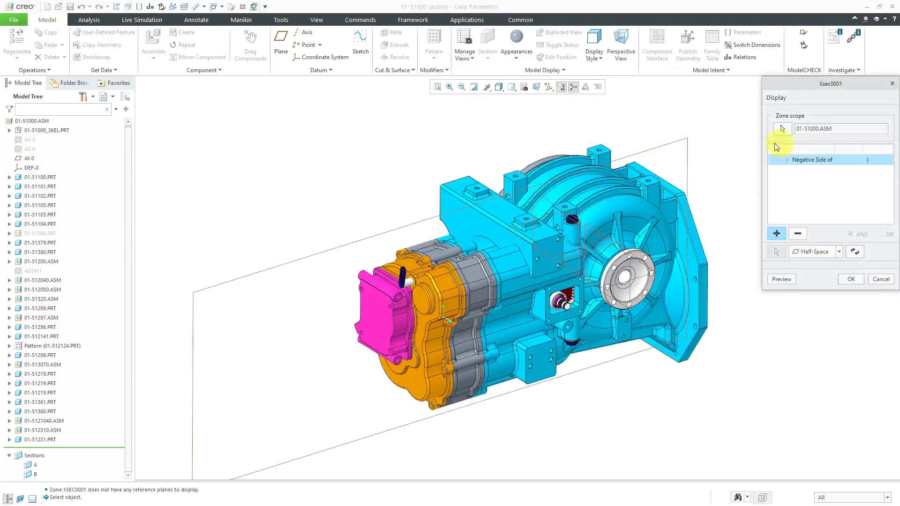
click(796, 164)
- Base the first zone rule on datum plane AY-0, flipped to Positive Side of
click(681, 146)
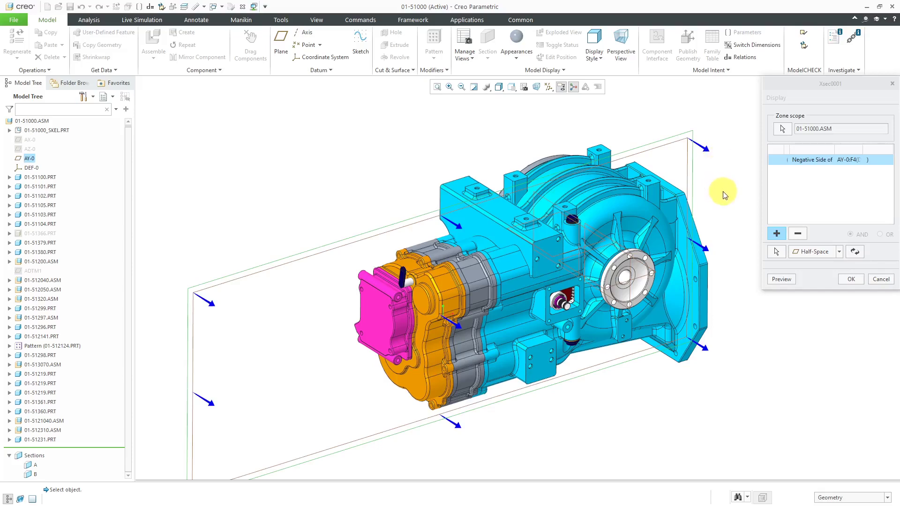
click(855, 253)
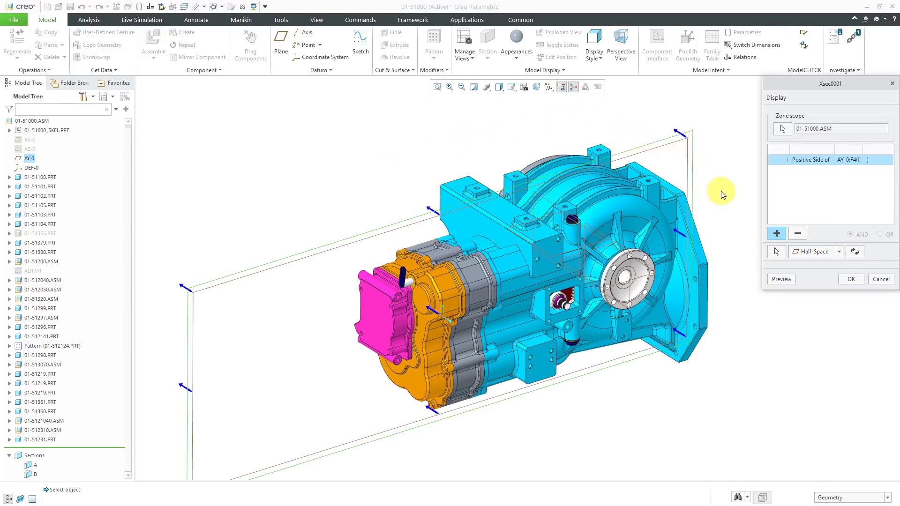
- Add a second rule on the flange plane Y-0:F3, positive side, combined with OR
click(777, 235)
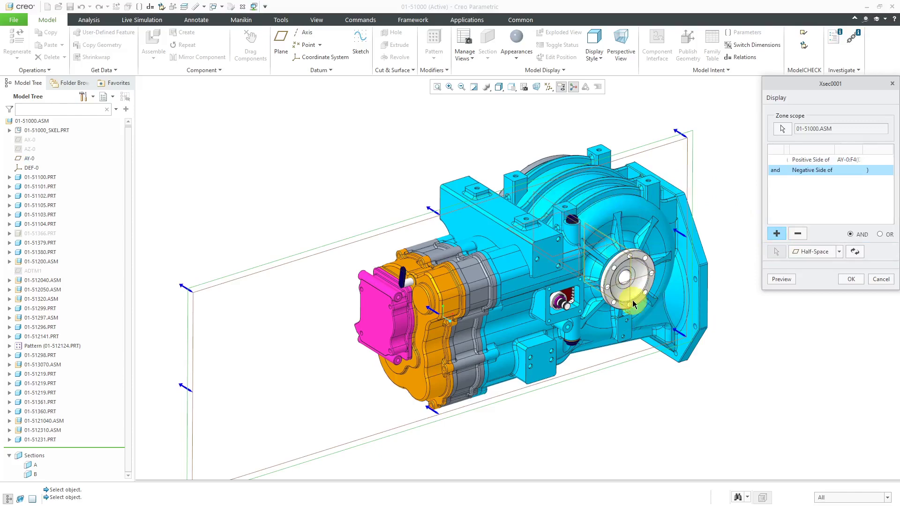
scroll(630, 300, down, 5)
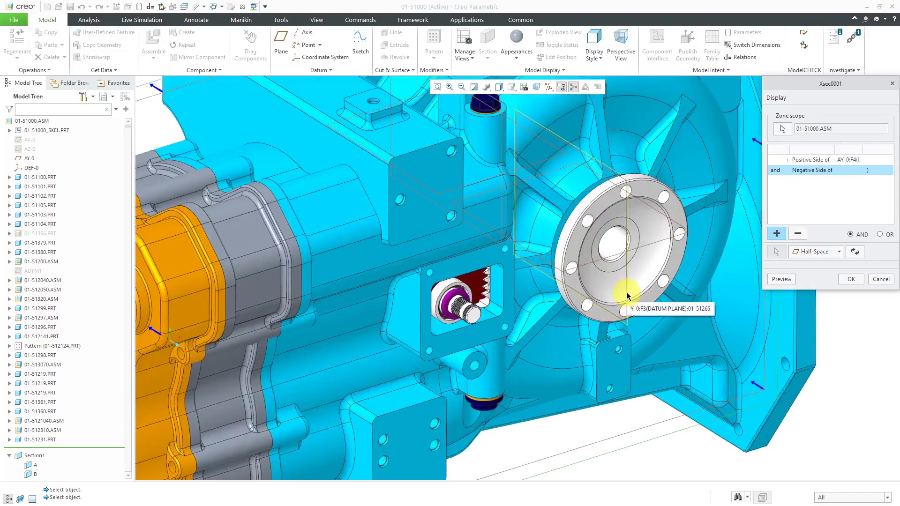
click(628, 293)
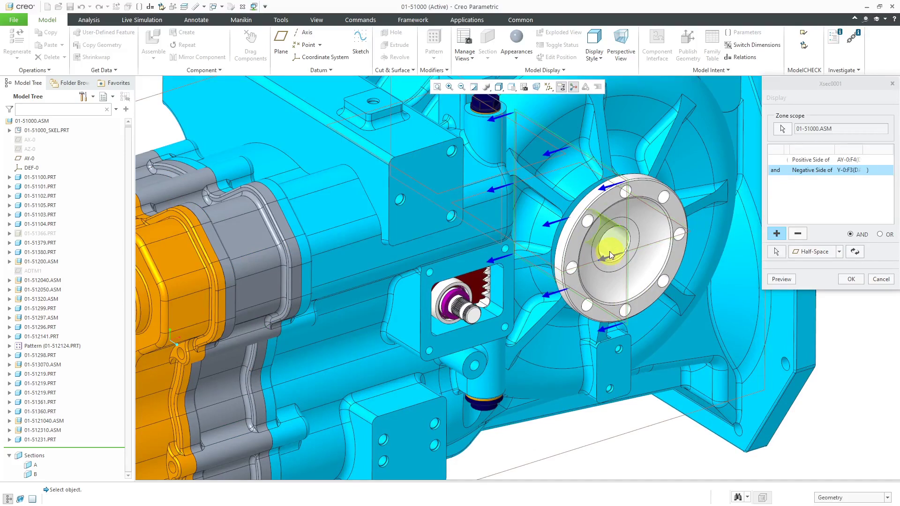
scroll(610, 251, up, 4)
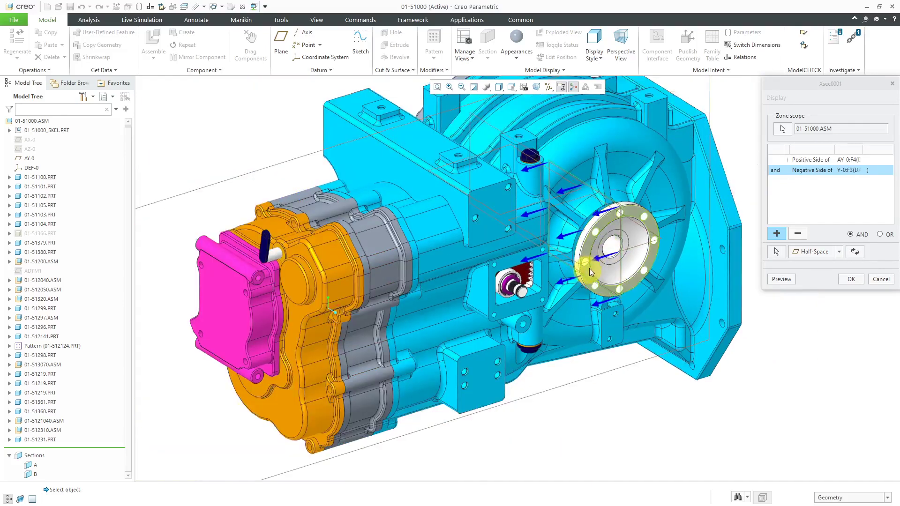
scroll(558, 359, up, 3)
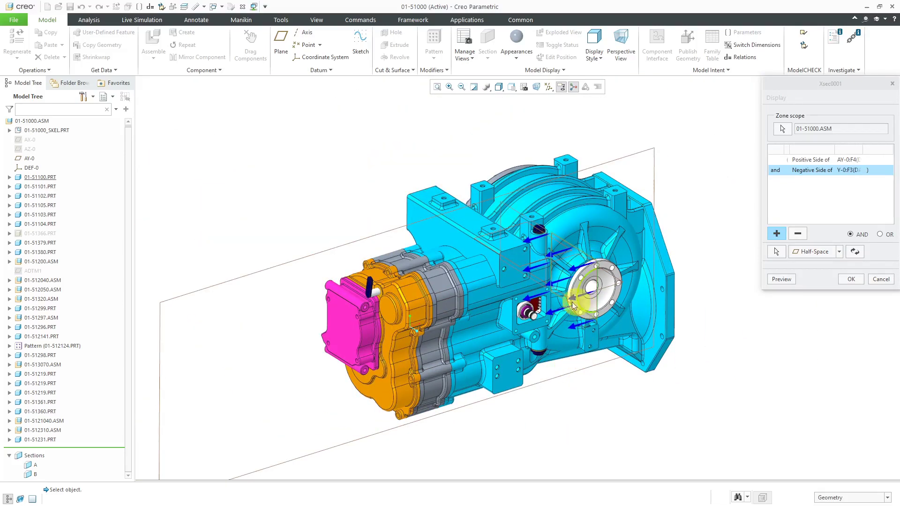
click(856, 252)
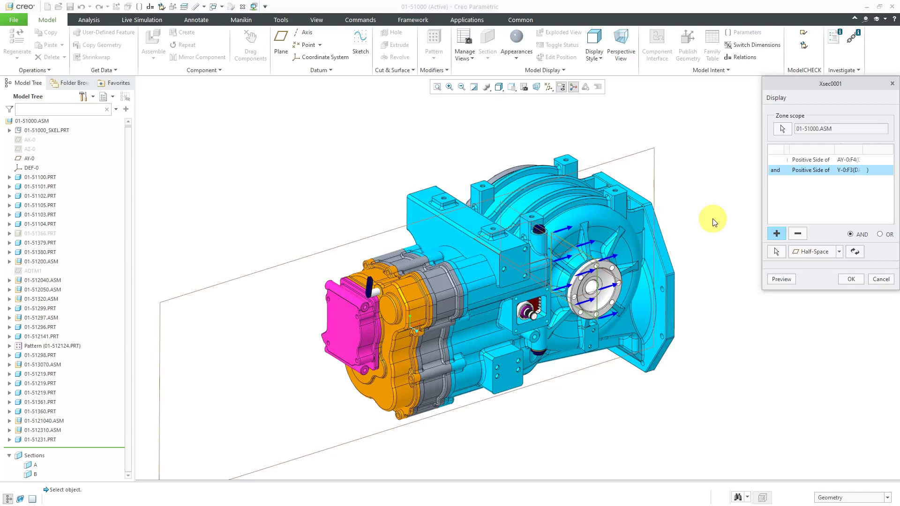
click(883, 235)
- Add a third OR rule on Positive Side of Z-0:F2, preview it, and confirm the zone
click(823, 160)
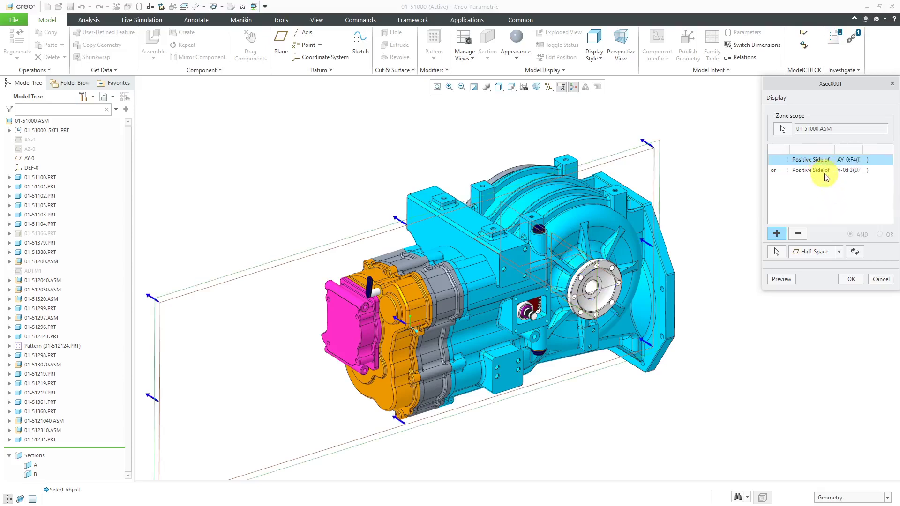
click(826, 174)
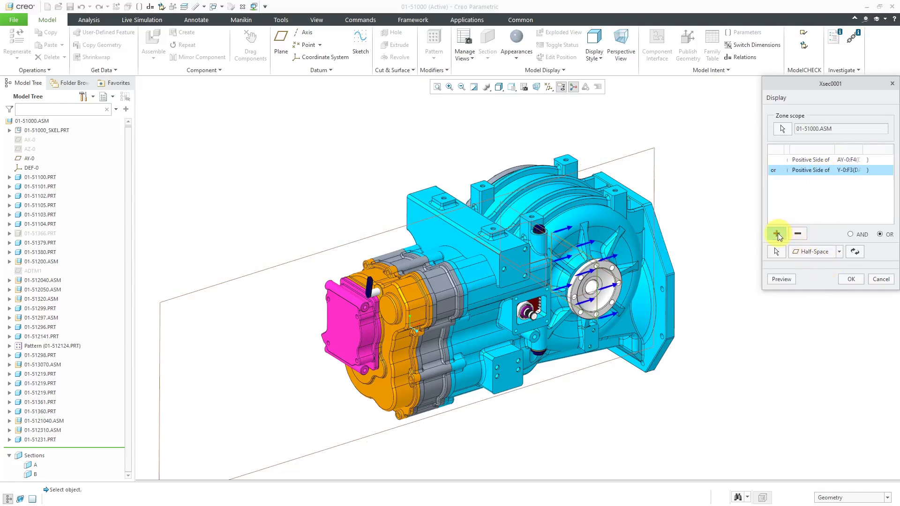
click(784, 234)
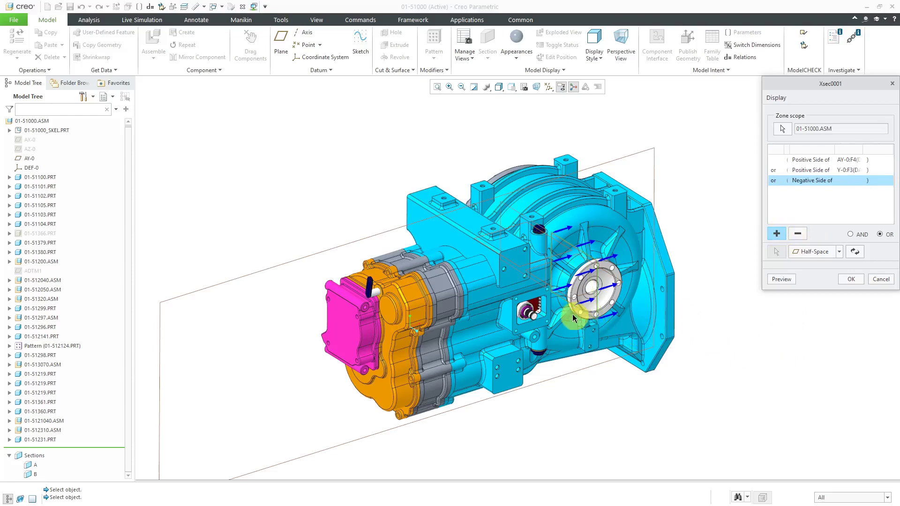
scroll(570, 310, up, 5)
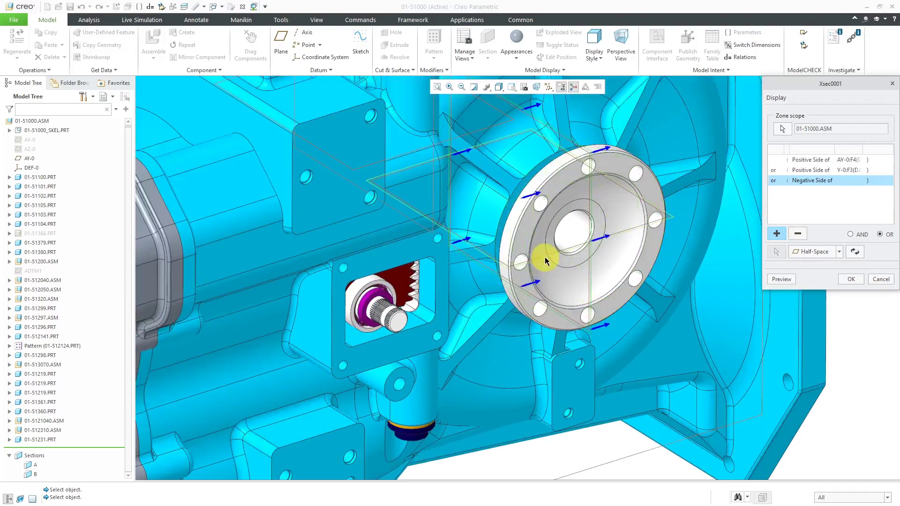
click(545, 258)
scroll(544, 257, down, 5)
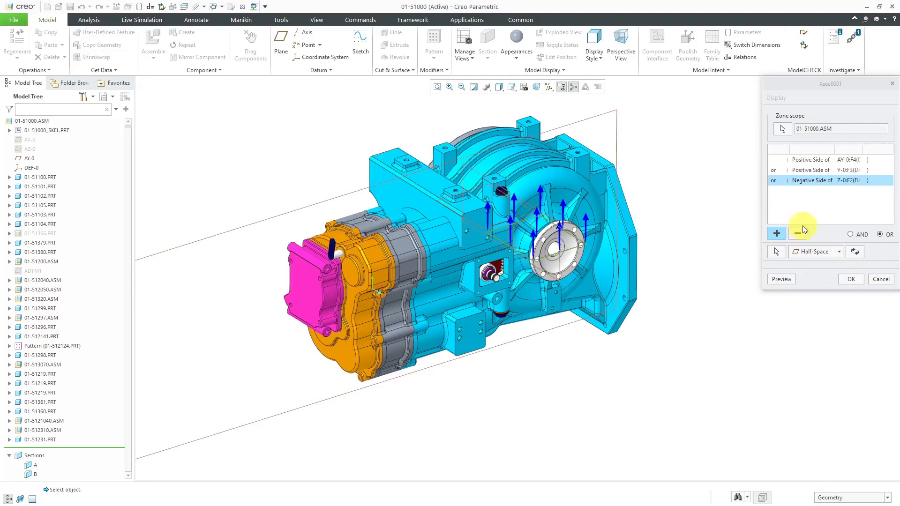
click(857, 255)
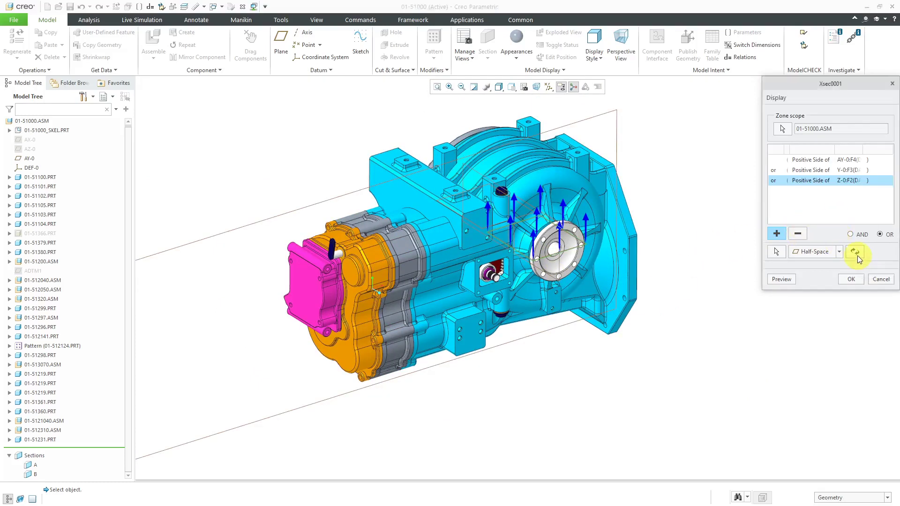
click(769, 230)
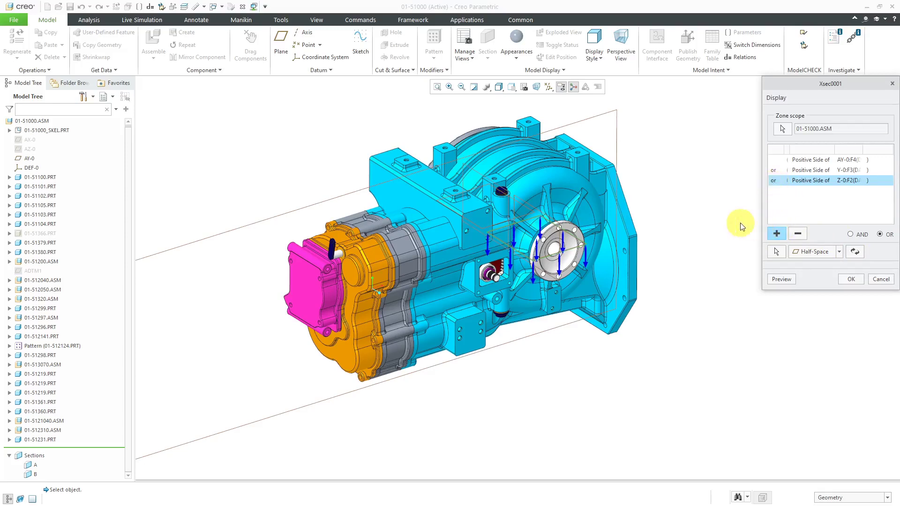
click(780, 281)
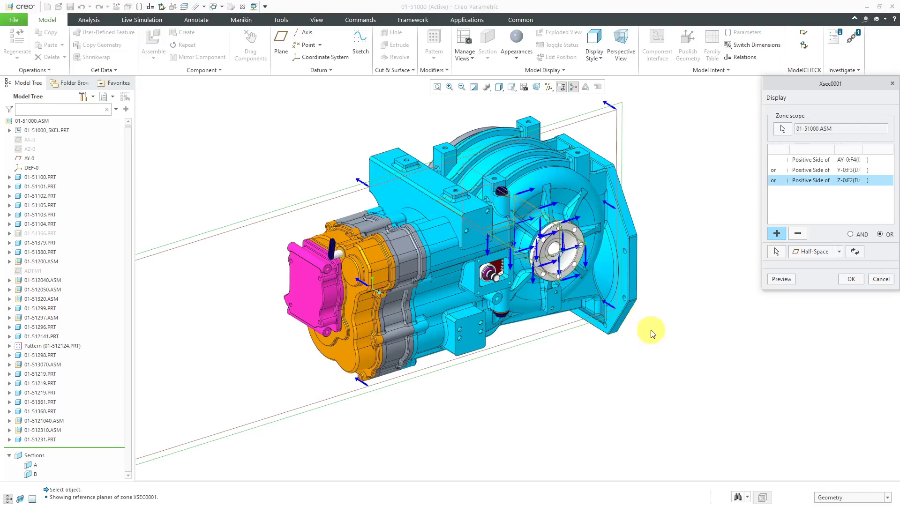
click(851, 279)
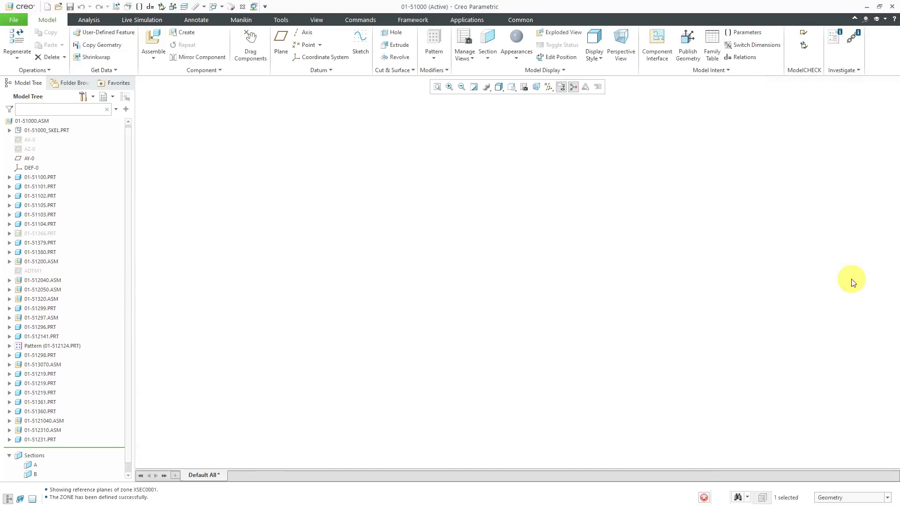
- Hide the datum planes and expand the model tree's Footer group to reveal XSEC0001
click(549, 87)
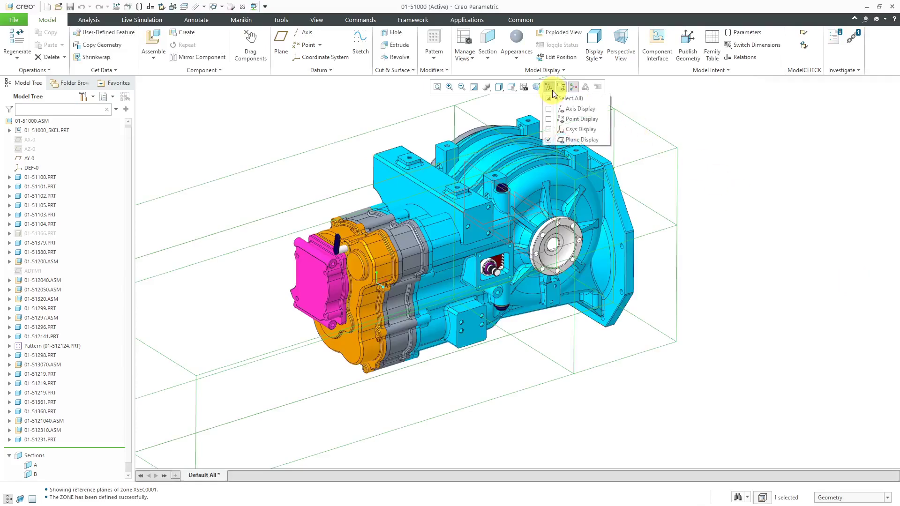
click(576, 140)
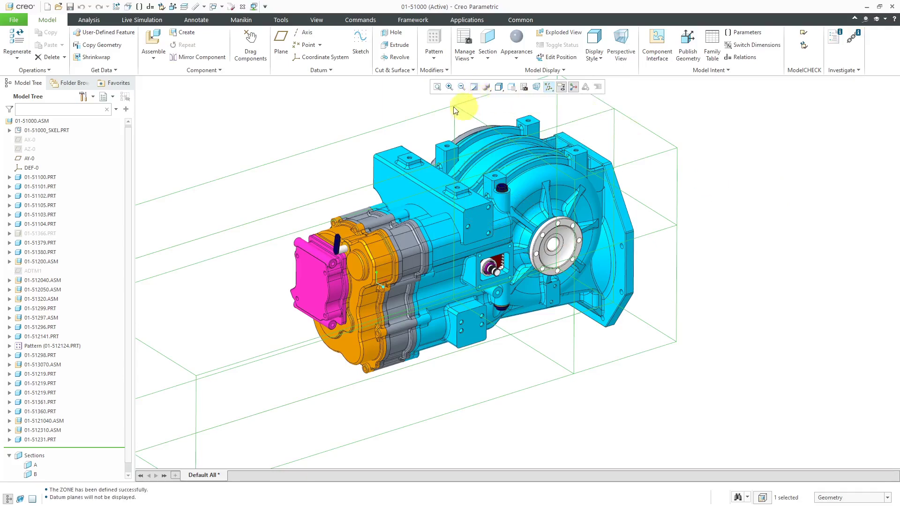
click(275, 137)
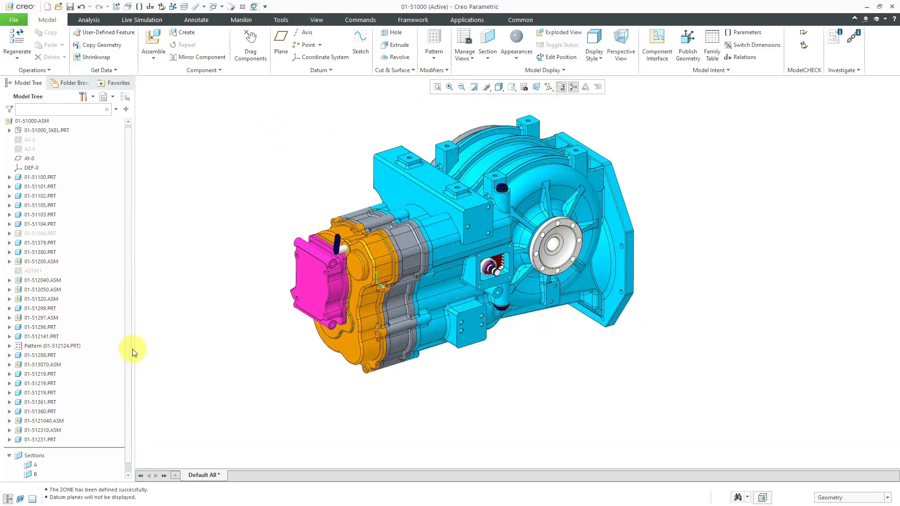
mouse_move(126, 347)
mouse_down()
mouse_move(126, 373)
mouse_move(127, 365)
mouse_up()
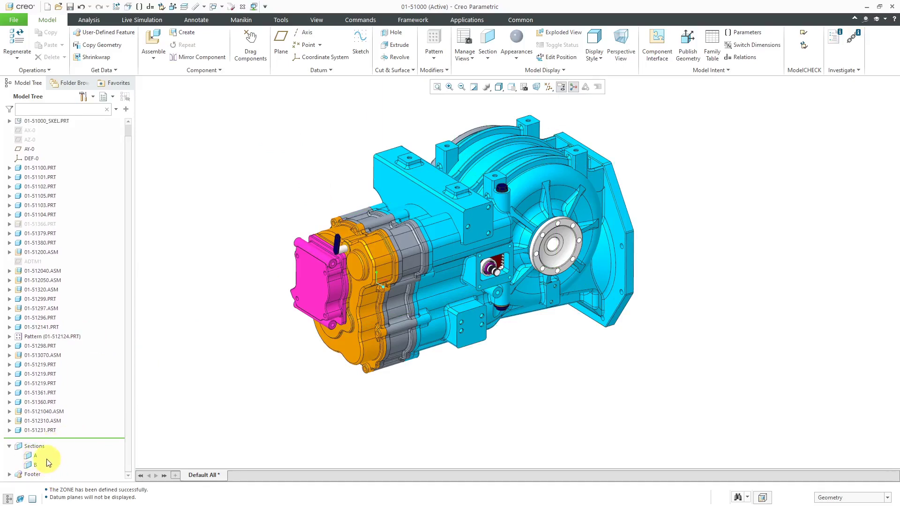
click(9, 474)
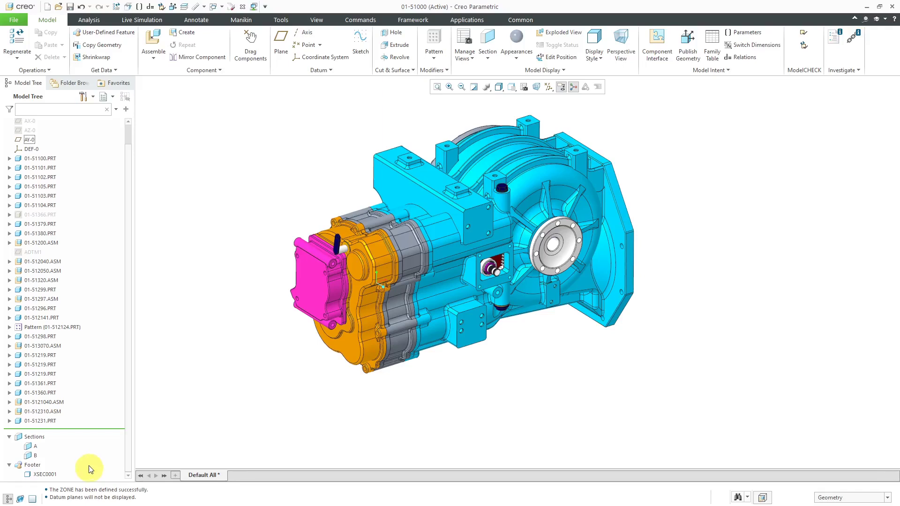
- Rename zone XSEC0001 to C in the model tree
click(52, 477)
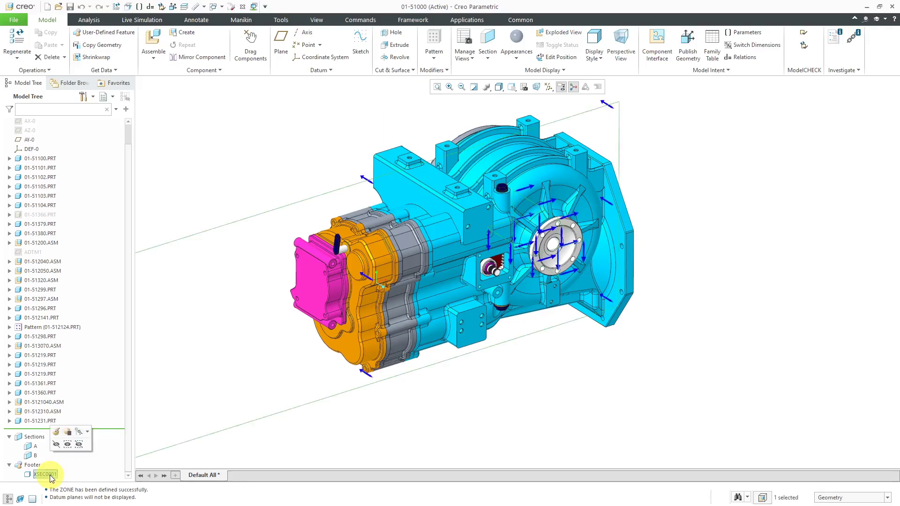
right_click(51, 476)
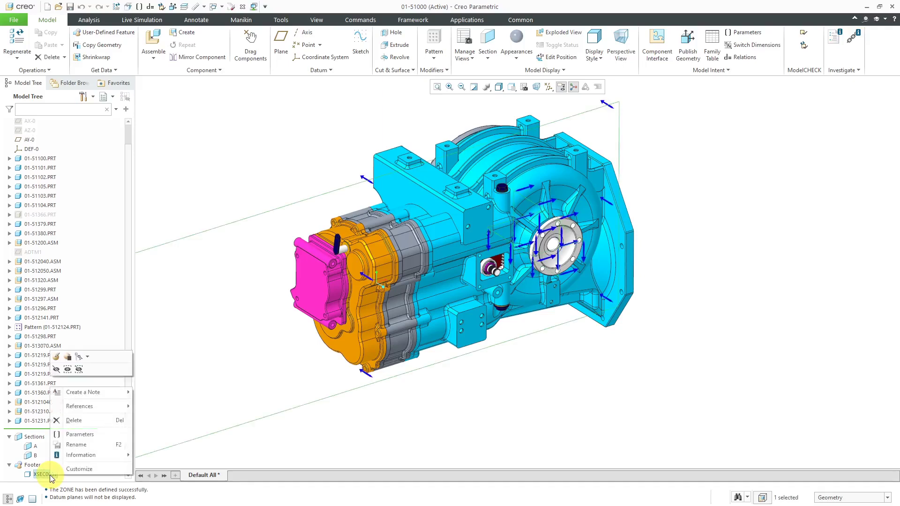
click(75, 445)
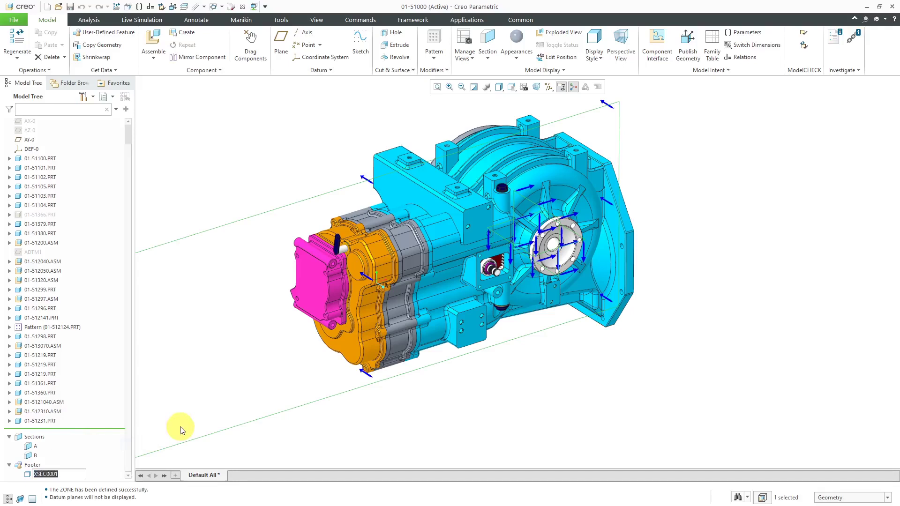
text(c)
key(Return)
click(182, 398)
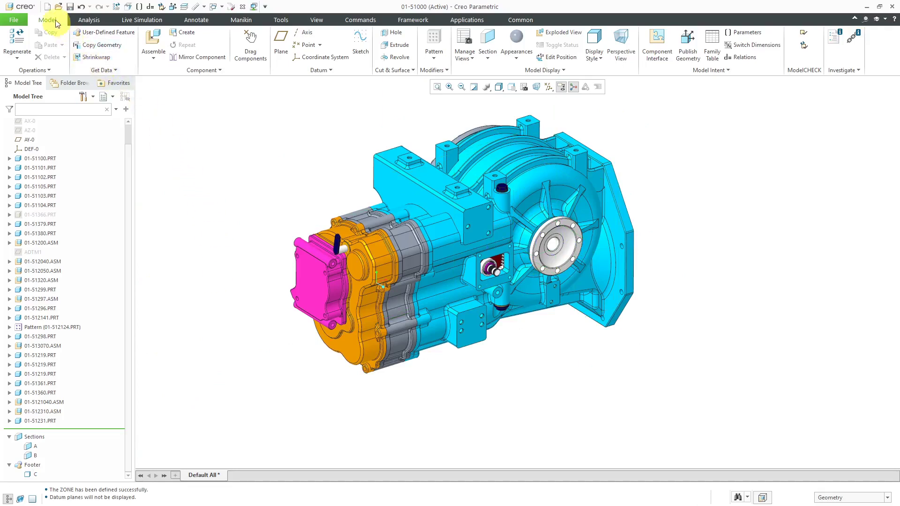
- Create a new drawing without the default template, using the Empty with format option
click(47, 7)
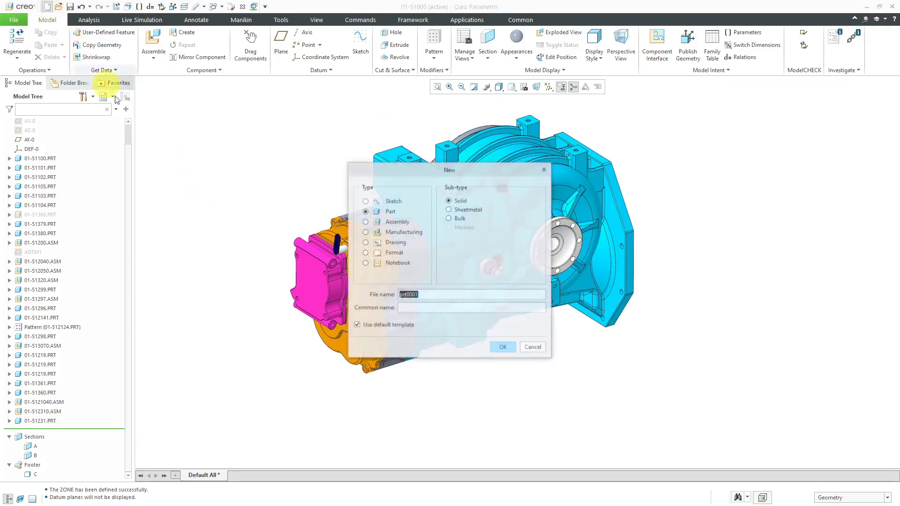
click(396, 243)
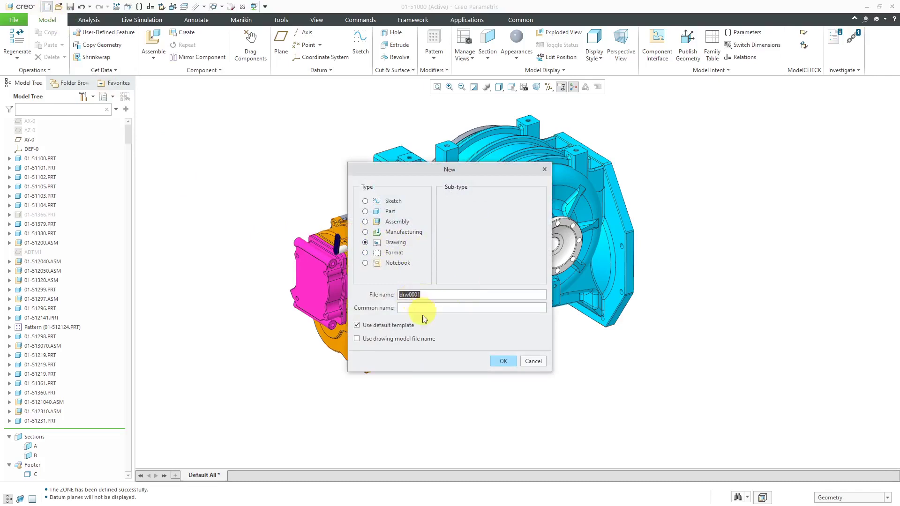
click(358, 326)
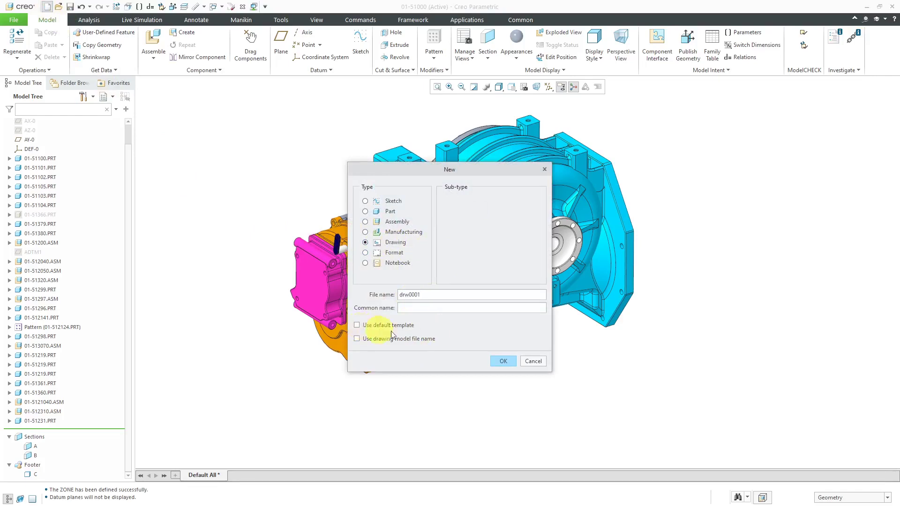
click(503, 362)
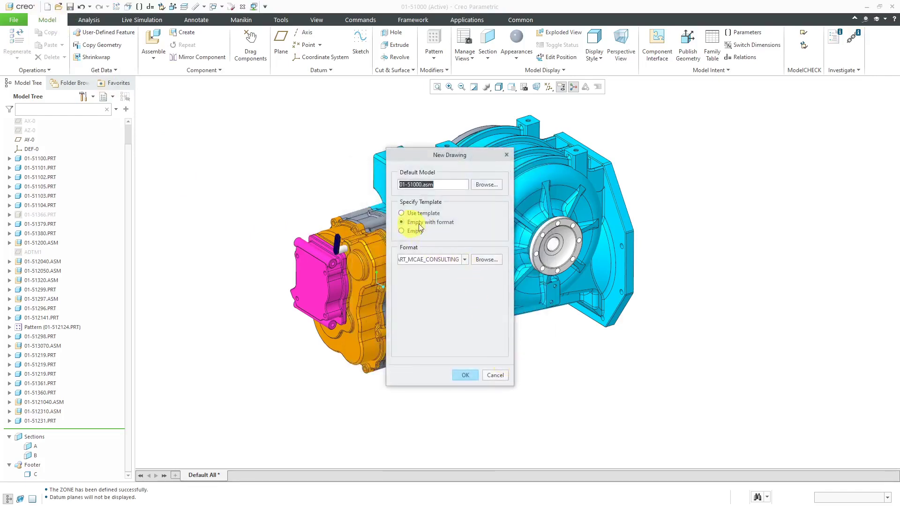
click(466, 376)
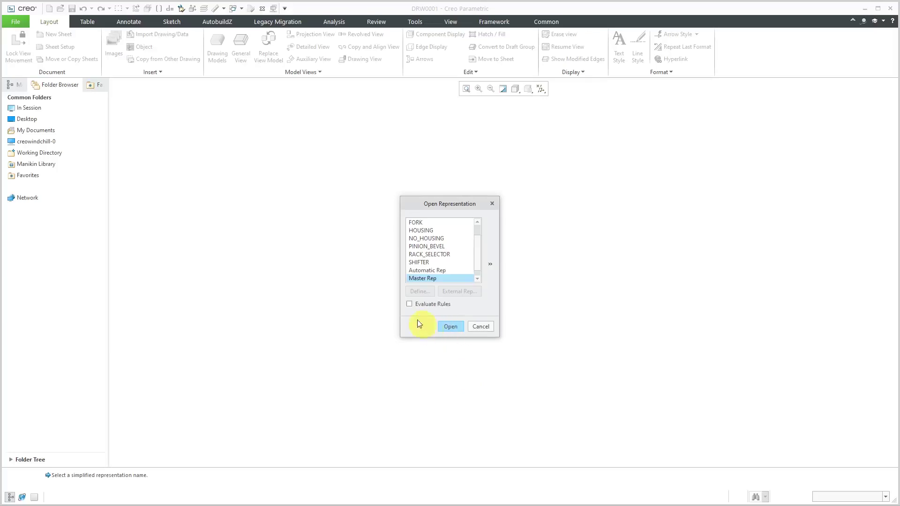
- Use the assembly's Master Rep on sheet 1, leaving revision, iteration, lifecycle and modified parameters blank
click(451, 327)
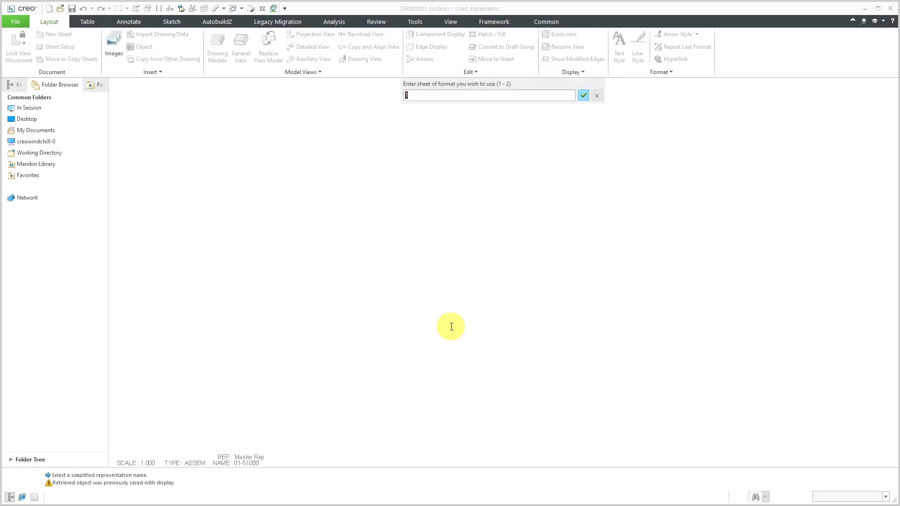
click(585, 97)
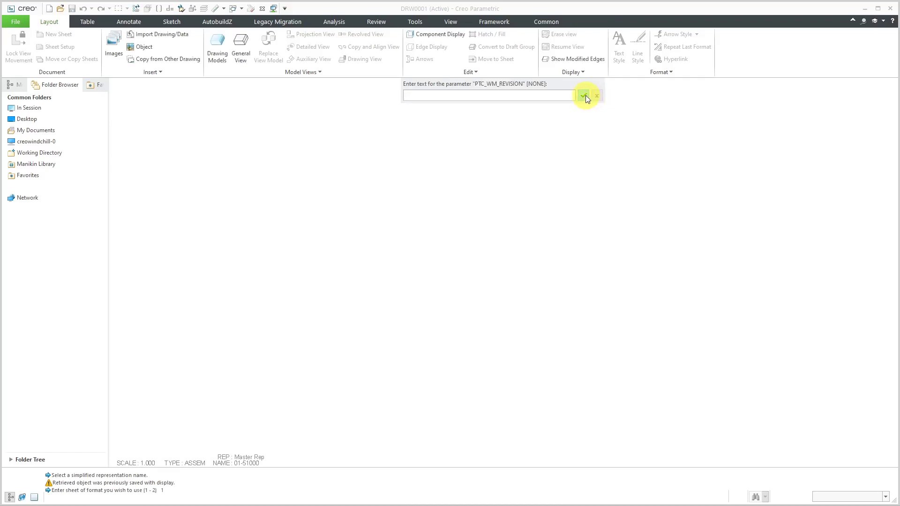
click(585, 96)
click(586, 96)
click(585, 96)
click(585, 96)
click(586, 96)
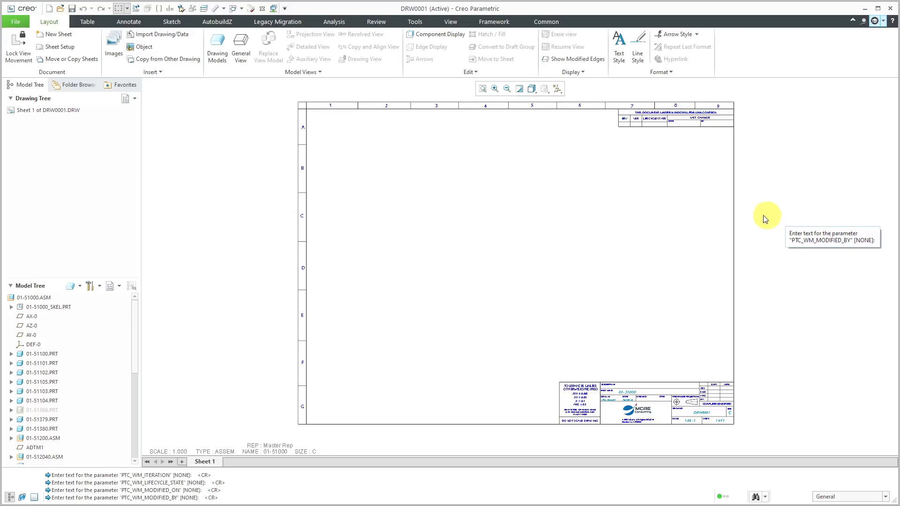
- Place a new general view of the gearbox near the sheet centre, without a combined state
right_click(486, 229)
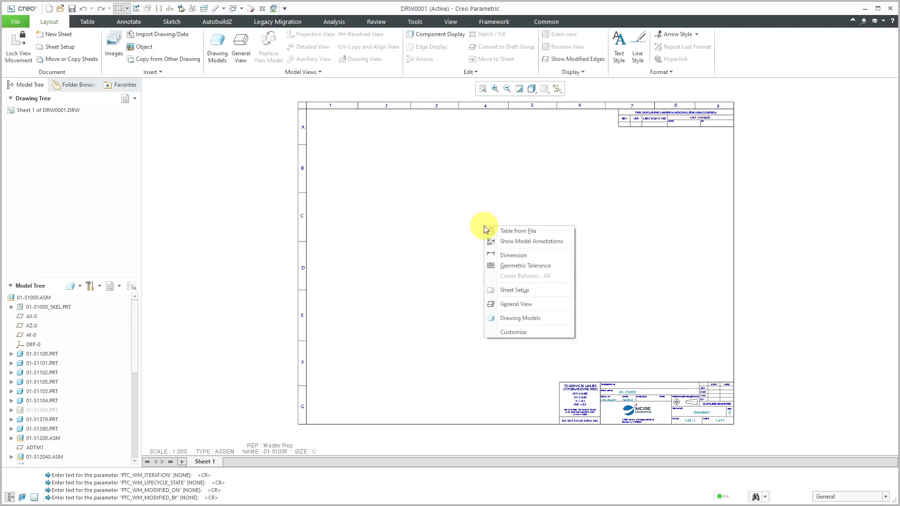
click(516, 304)
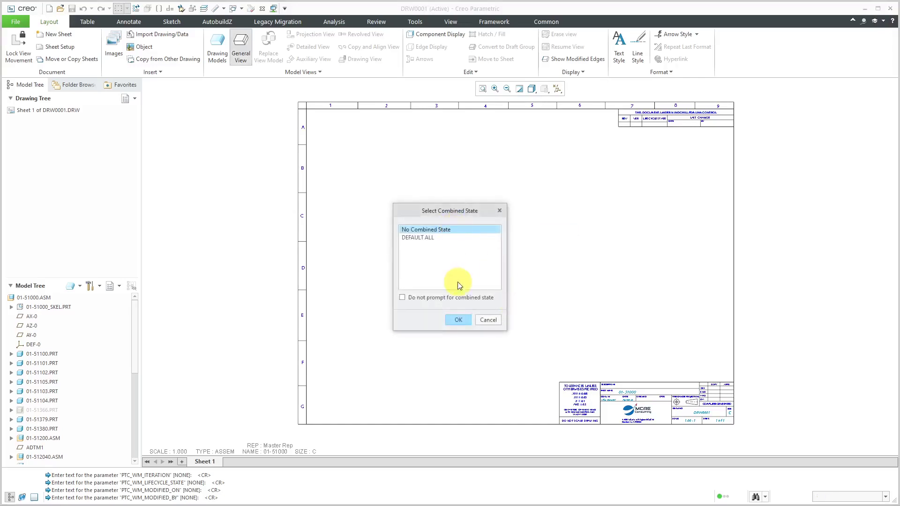
click(457, 319)
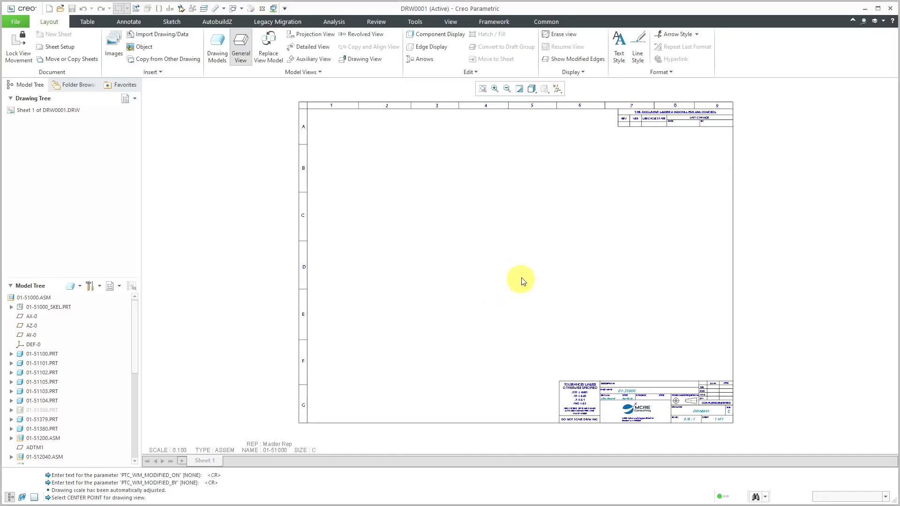
click(518, 261)
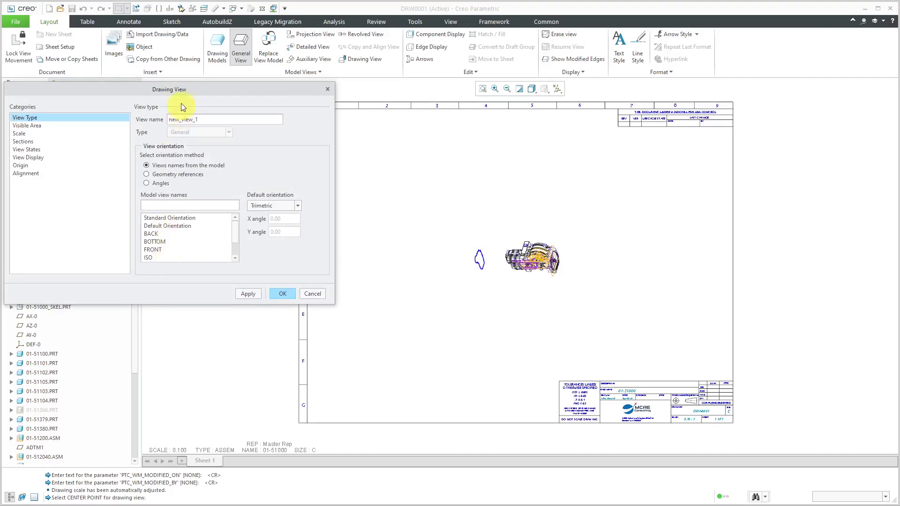
- Orient new_view_1 to the ISO model view and apply it
drag(182, 91, 232, 130)
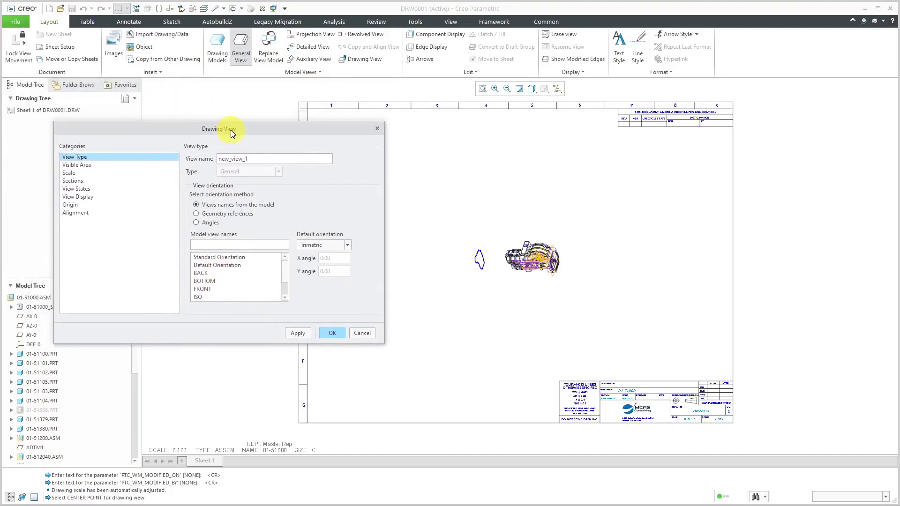
click(197, 298)
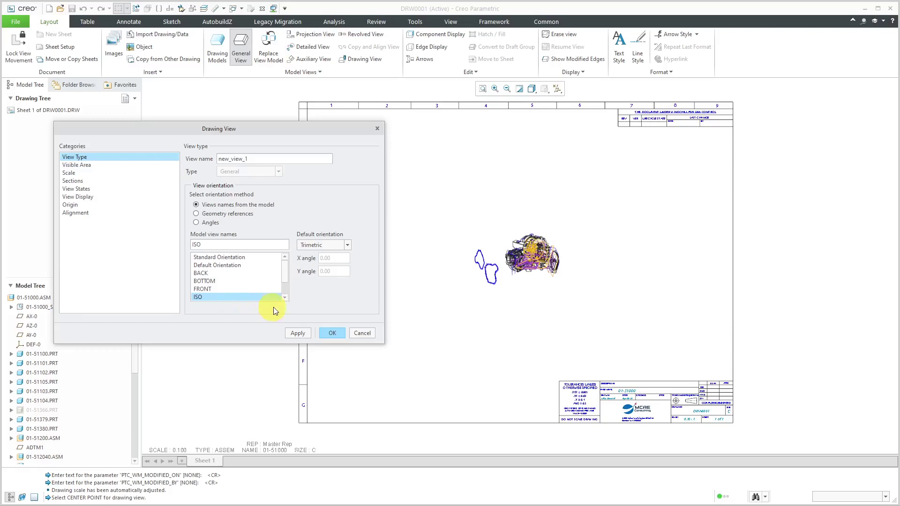
click(300, 333)
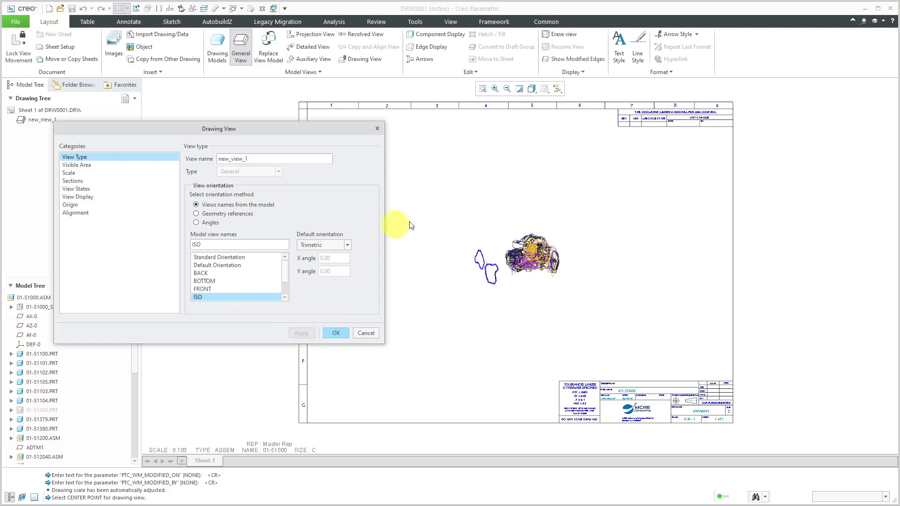
scroll(550, 239, up, 2)
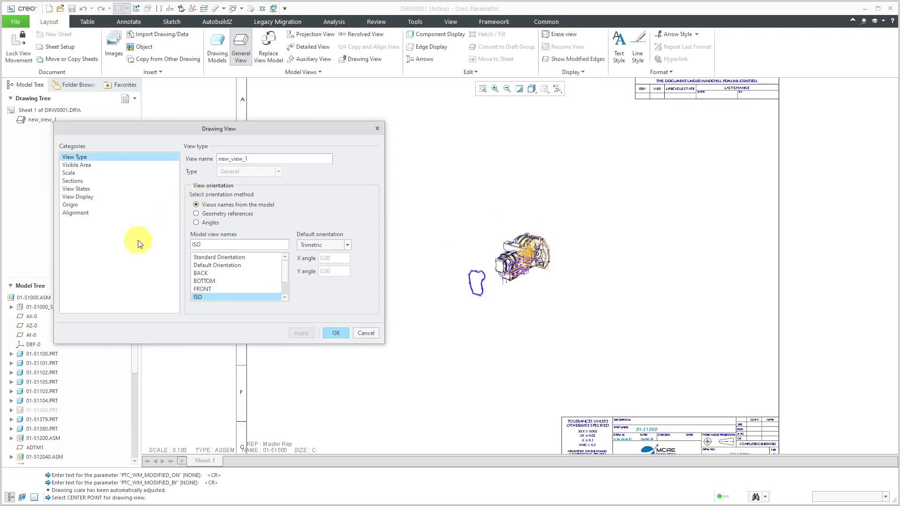
- Give the view a custom scale, trying 0.25 first and settling on 0.5
click(73, 173)
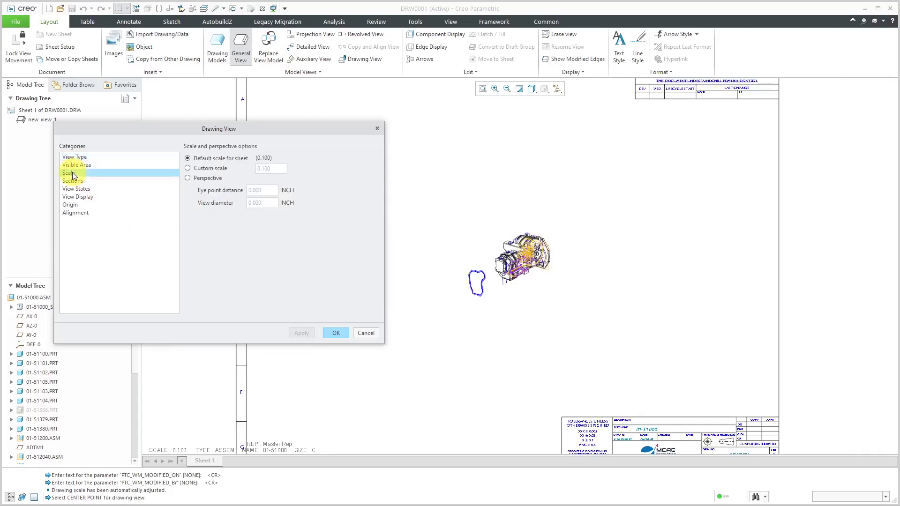
click(187, 168)
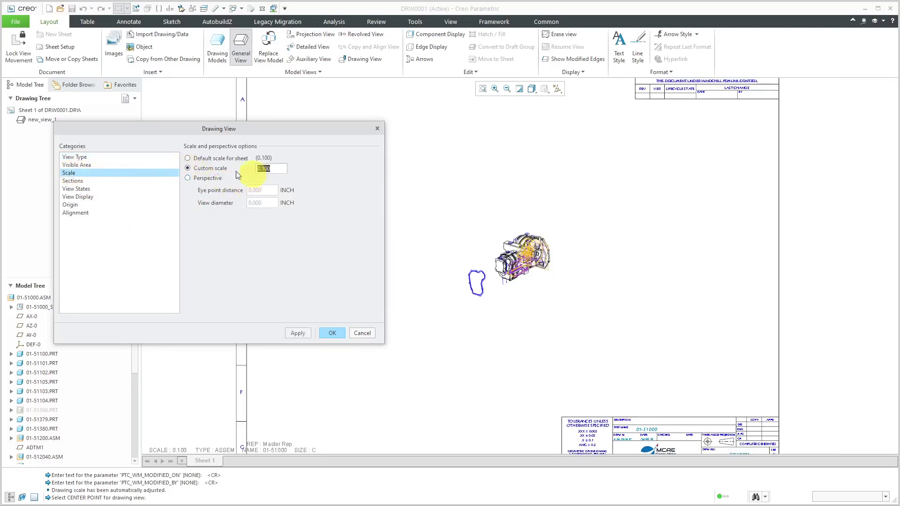
text(0.25)
key(Return)
click(303, 332)
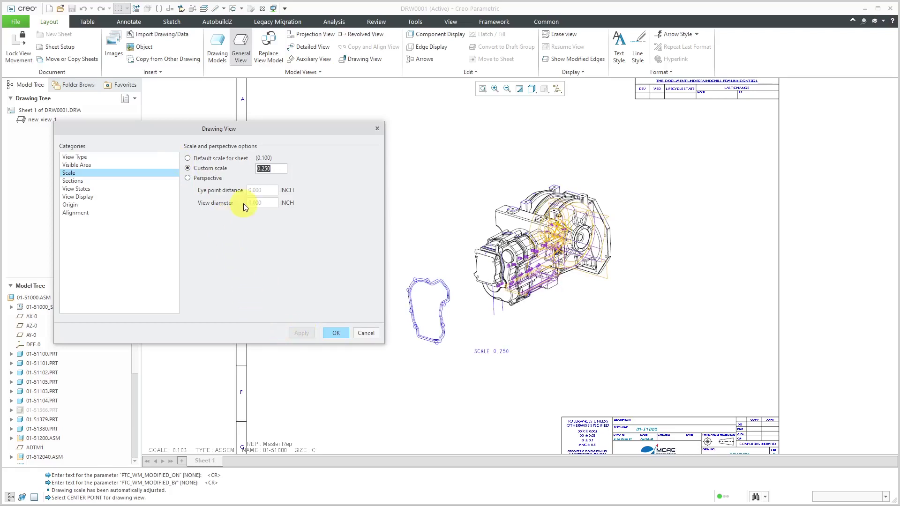
text(0.5)
key(Return)
click(295, 332)
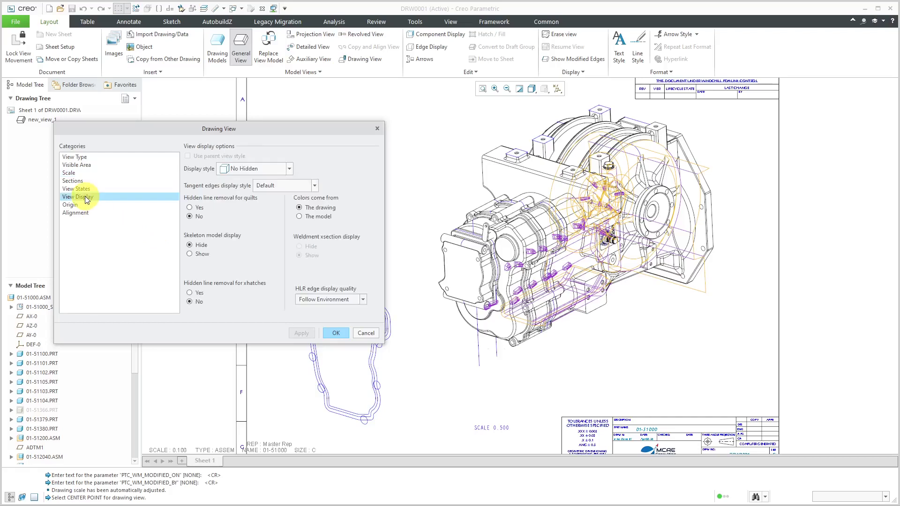
- Set the view to Shading With Edges, crosshatch hidden-line removal Yes, and Medium edge quality
click(244, 170)
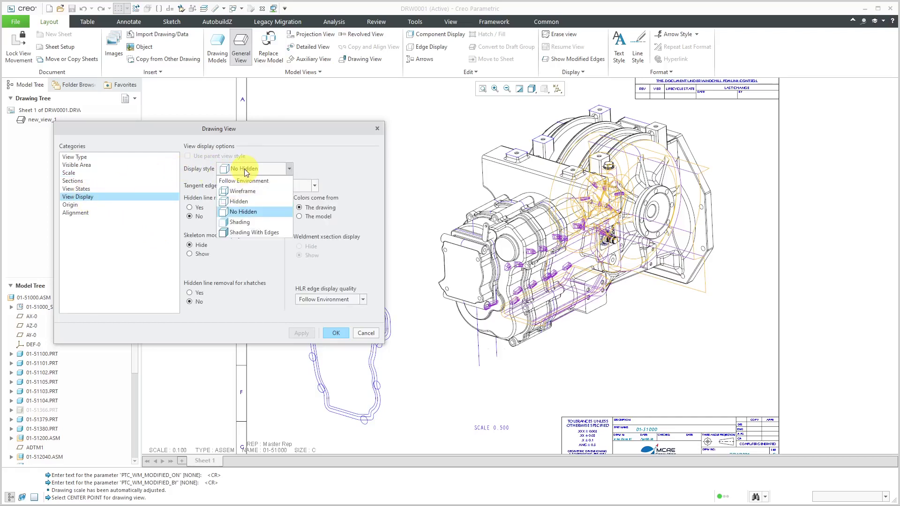
click(249, 233)
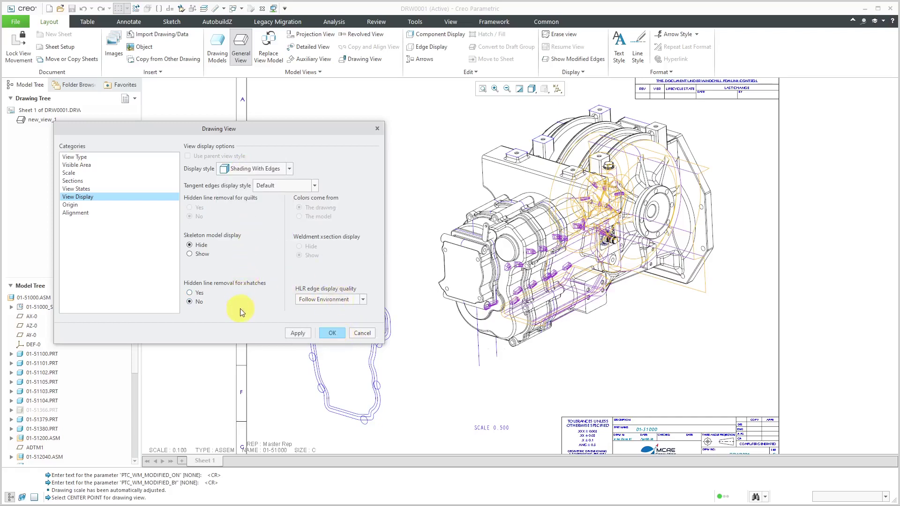
click(196, 295)
click(331, 299)
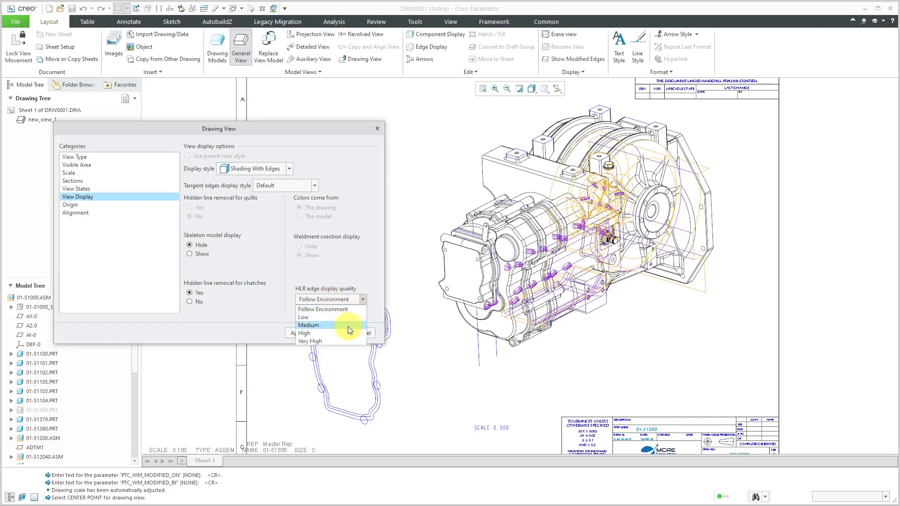
click(328, 325)
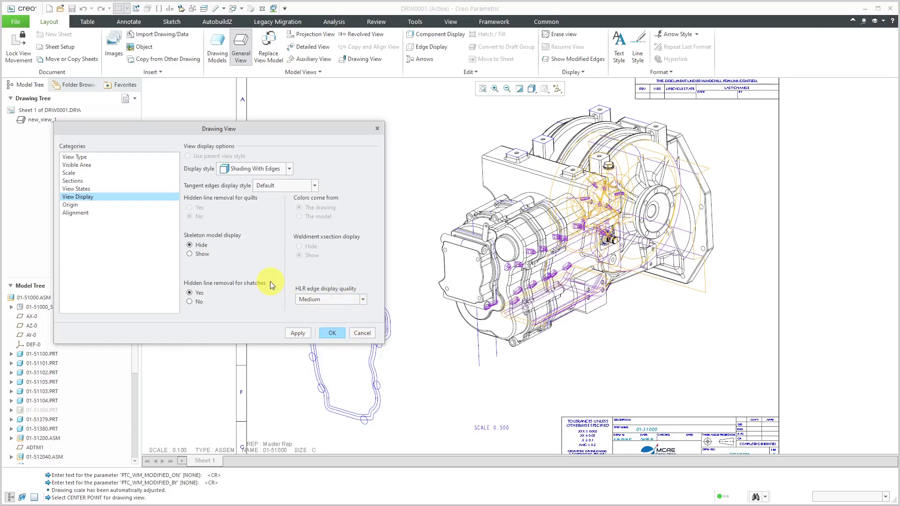
click(323, 333)
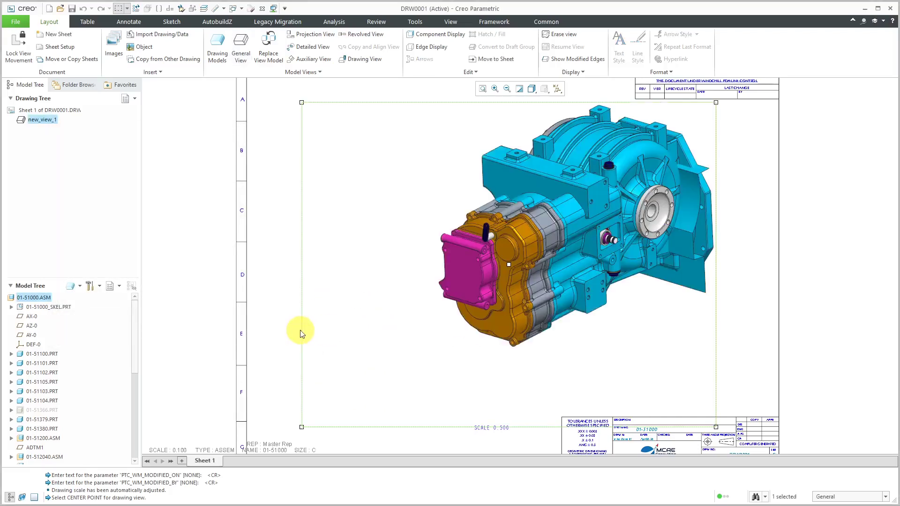
scroll(301, 333, down, 2)
- Hide all layers of DRW0001 from the layer tree, then close it
click(659, 269)
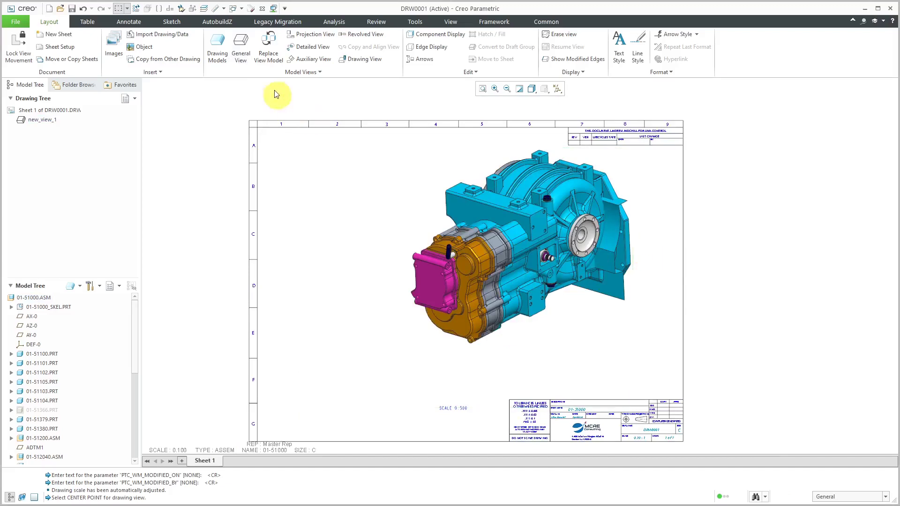
click(204, 8)
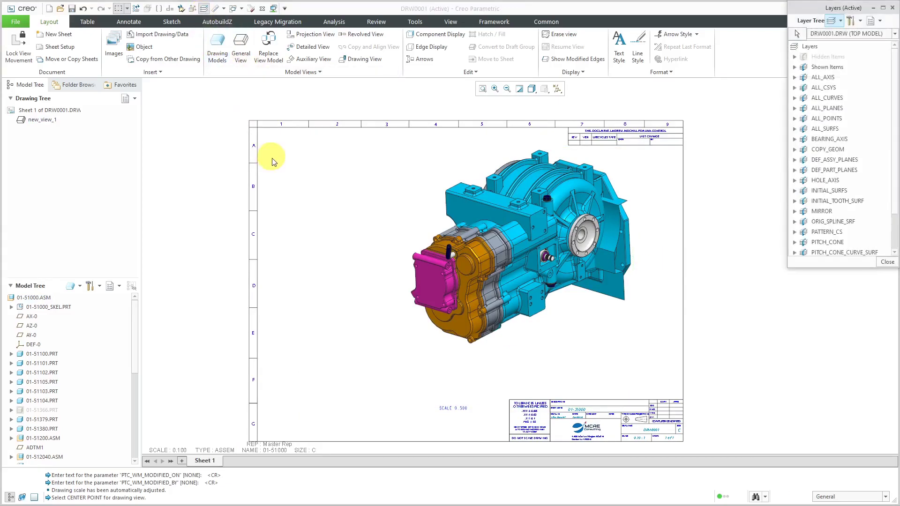
right_click(812, 47)
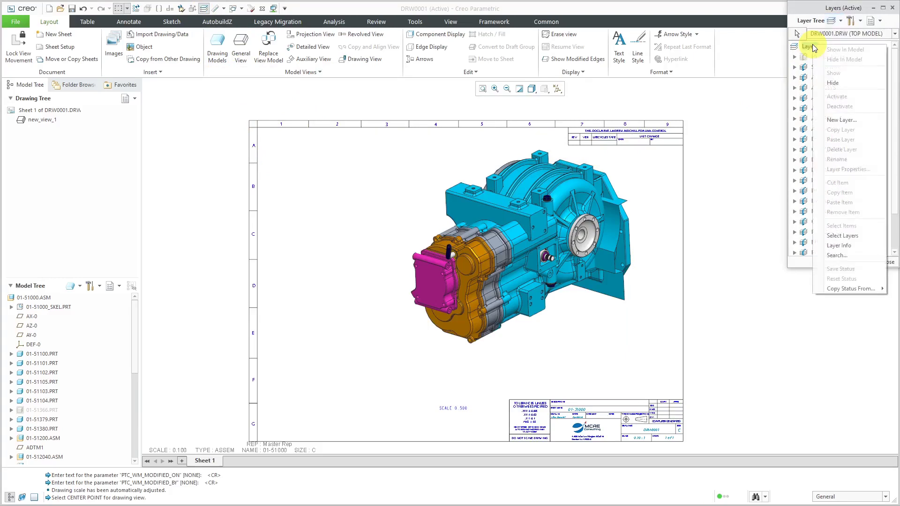
click(844, 83)
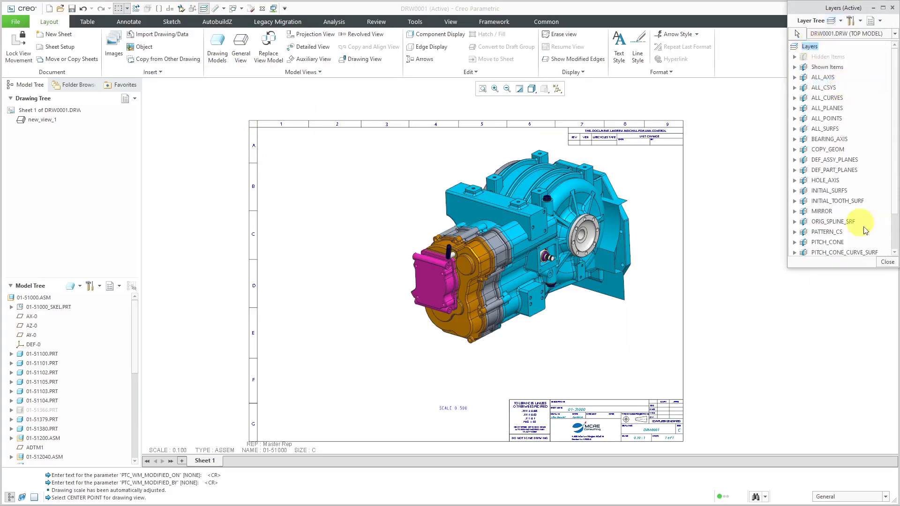
click(887, 262)
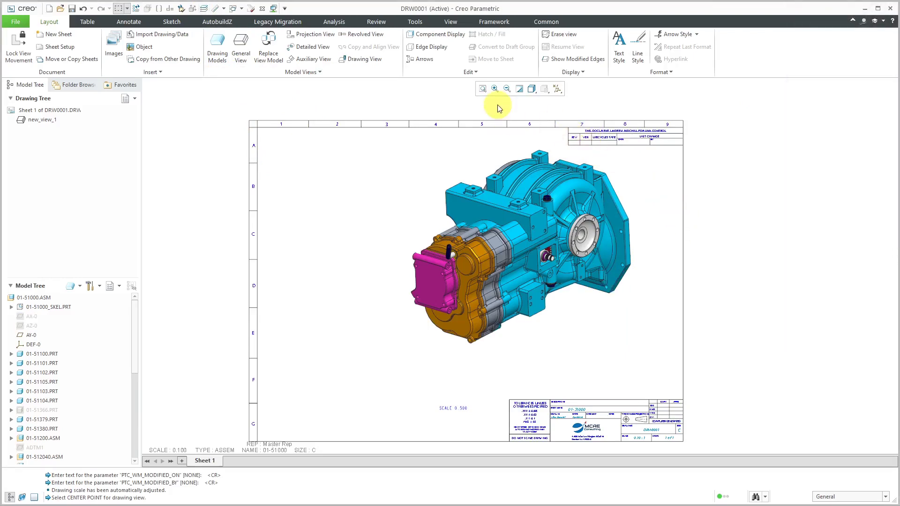
scroll(611, 195, up, 1)
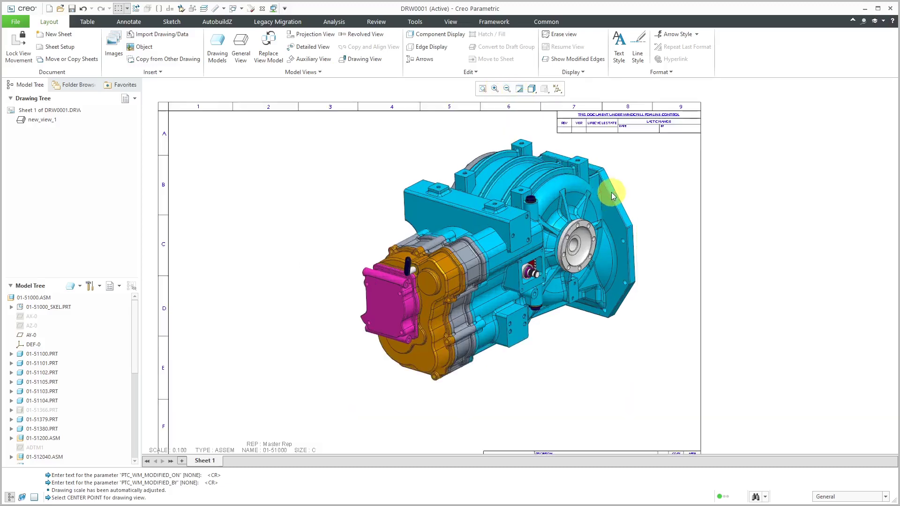
scroll(612, 194, down, 1)
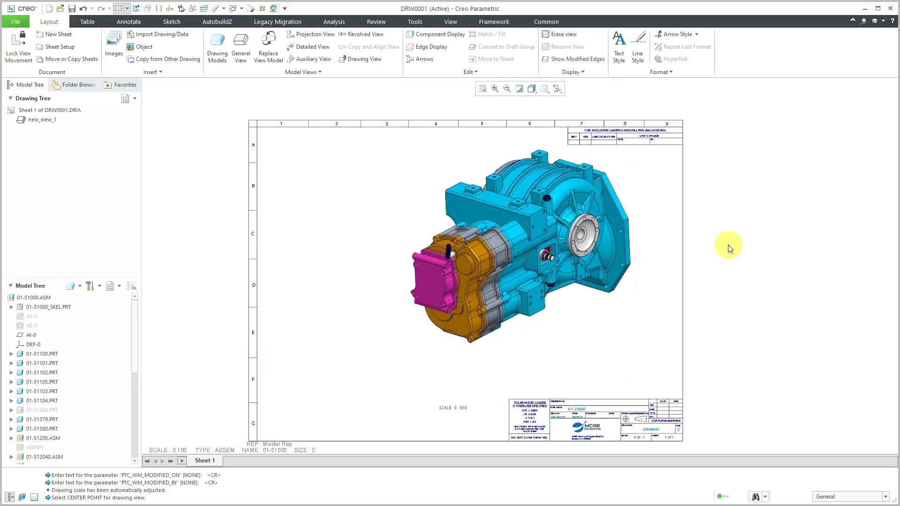
- Move the gearbox view down and left, and reposition its SCALE 0.500 note just below it
click(501, 313)
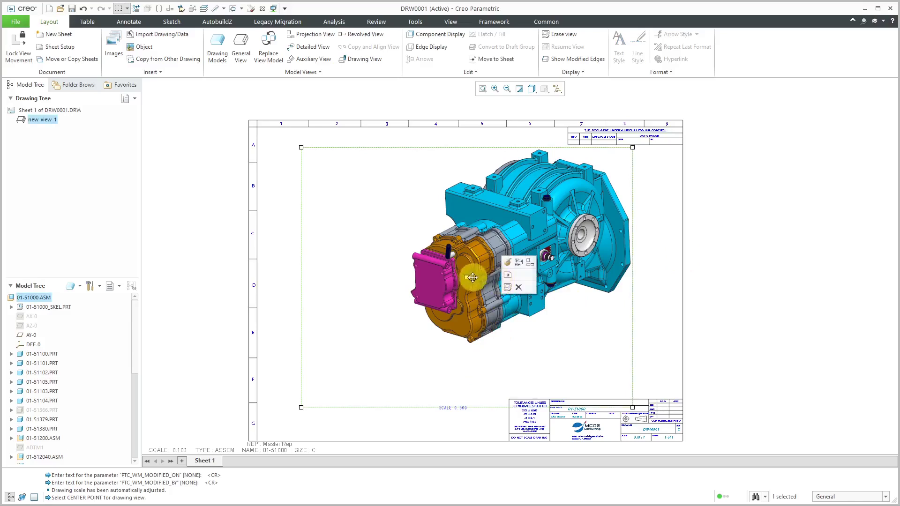
drag(472, 277, 425, 303)
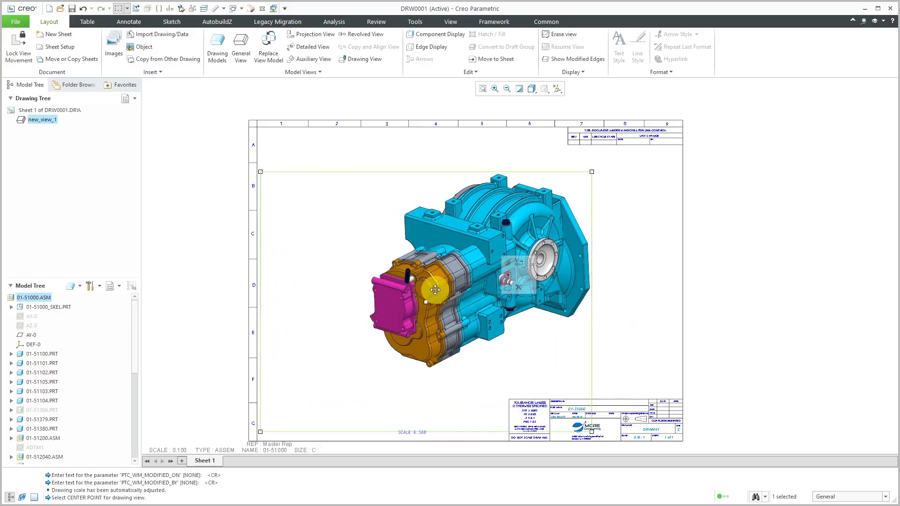
click(415, 433)
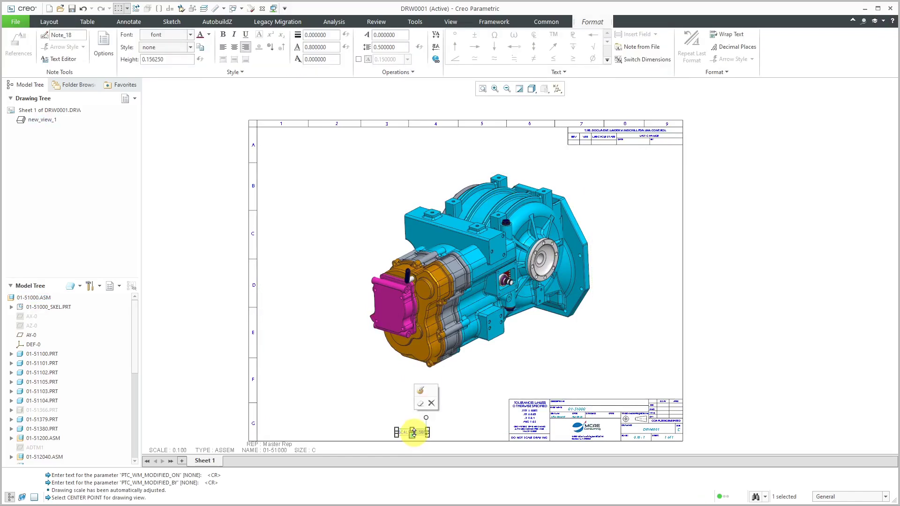
drag(462, 402, 503, 361)
click(748, 311)
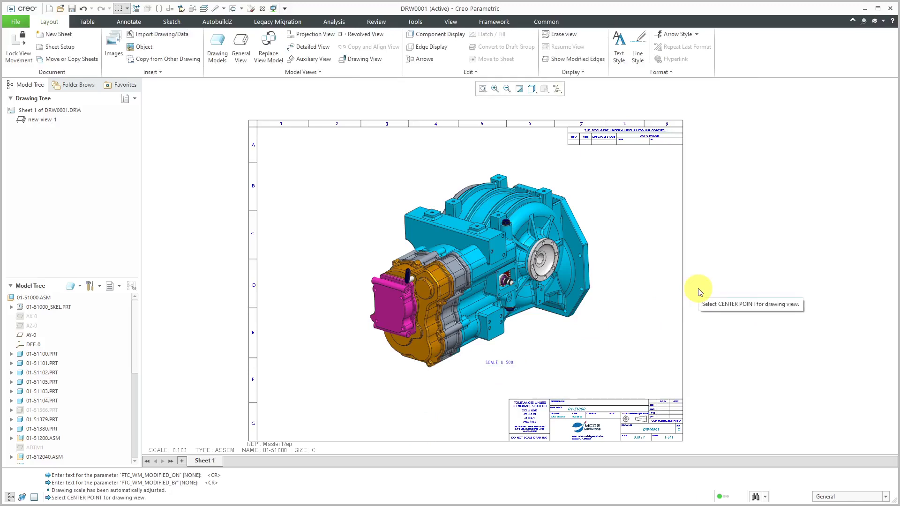
- In new_view_1's section properties, choose a 3D cross-section using zone C
double_click(414, 190)
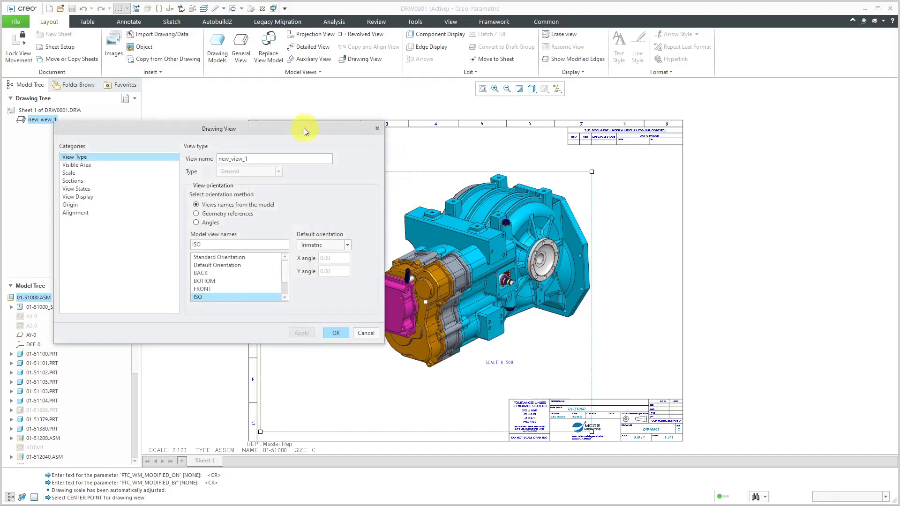
mouse_move(303, 128)
mouse_down()
mouse_move(288, 120)
mouse_move(275, 83)
mouse_up()
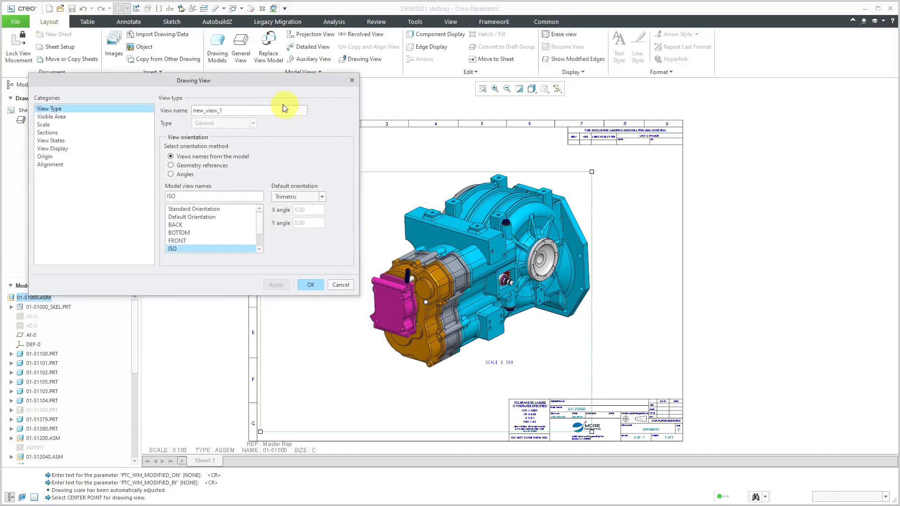
click(52, 134)
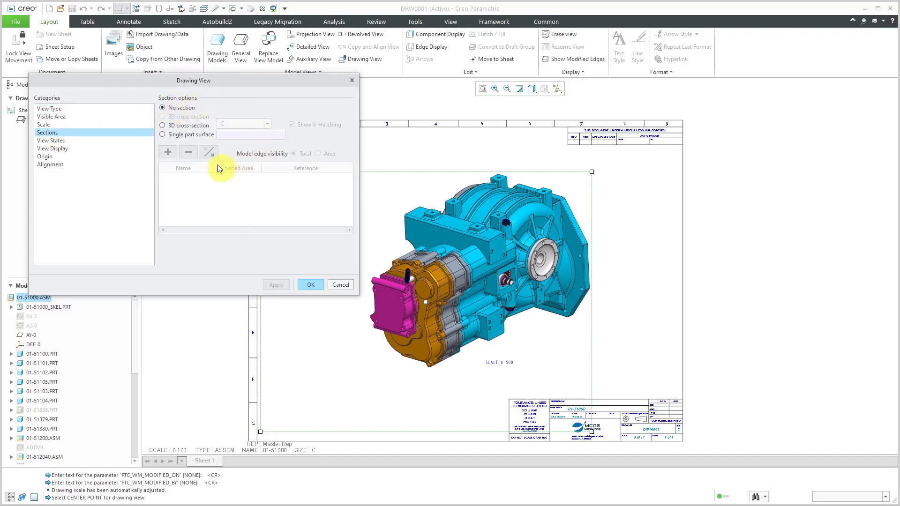
click(162, 126)
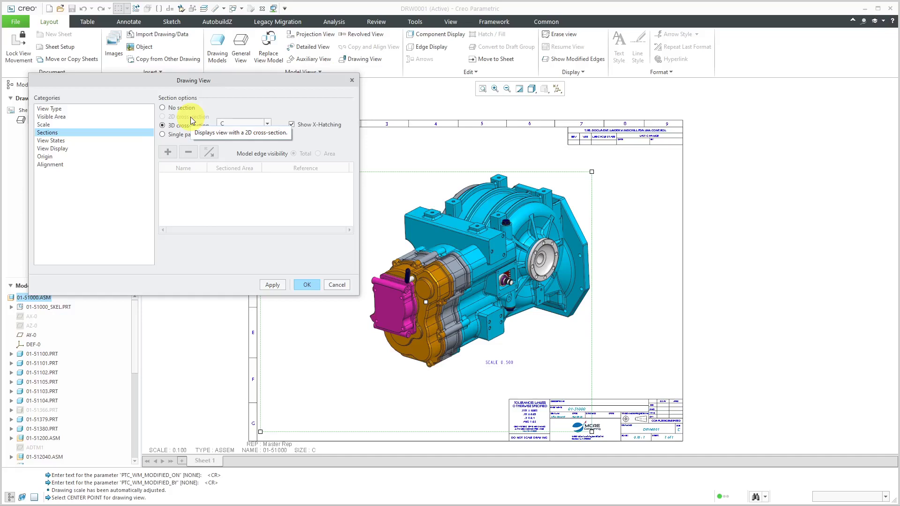
- Set the view's display style to No Hidden and apply it
click(59, 150)
click(241, 121)
click(240, 164)
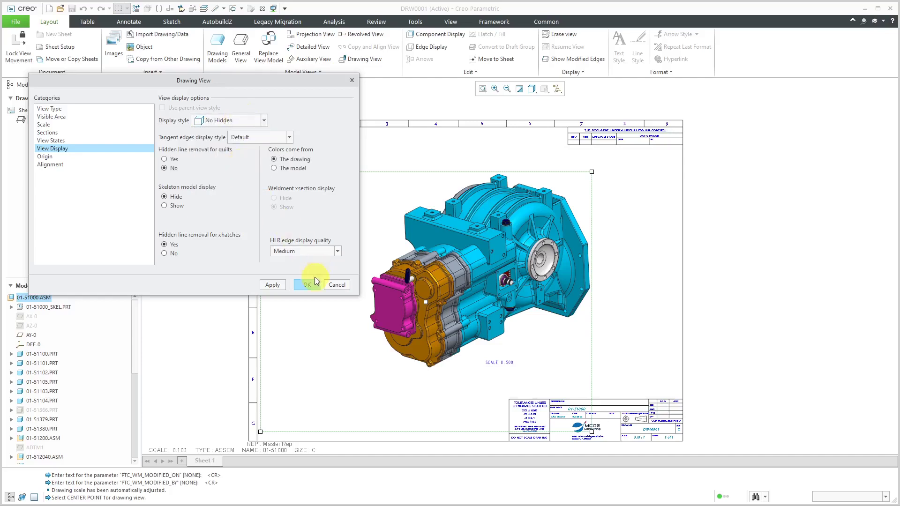
click(272, 285)
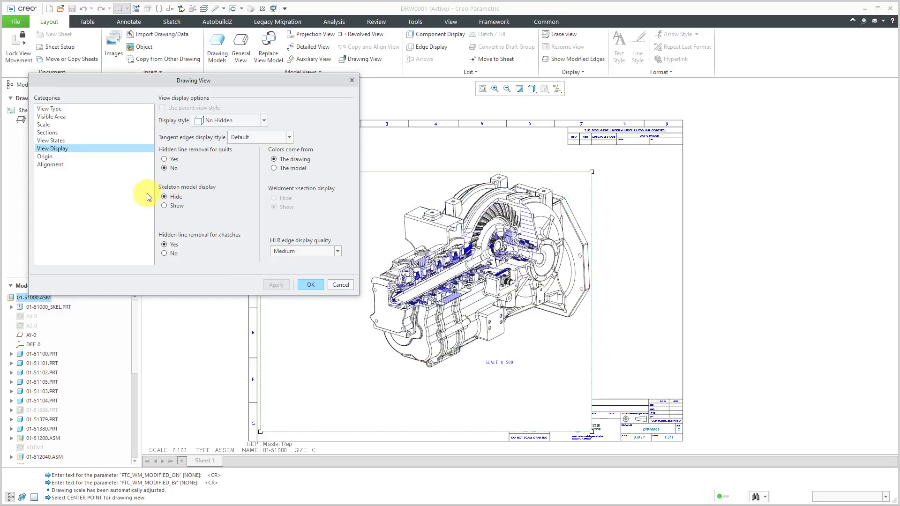
- Abandon a trial 2D section, keep 3D cross-section C, and confirm the view properties
click(47, 133)
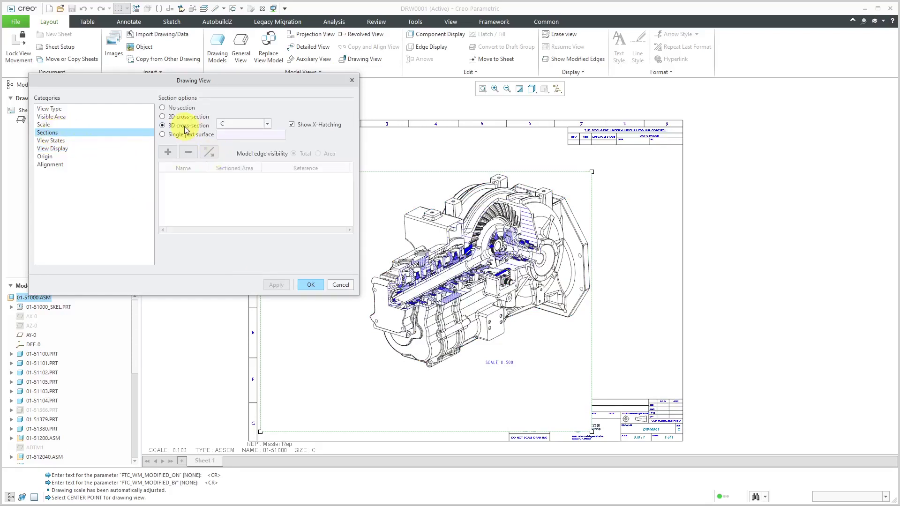
click(165, 116)
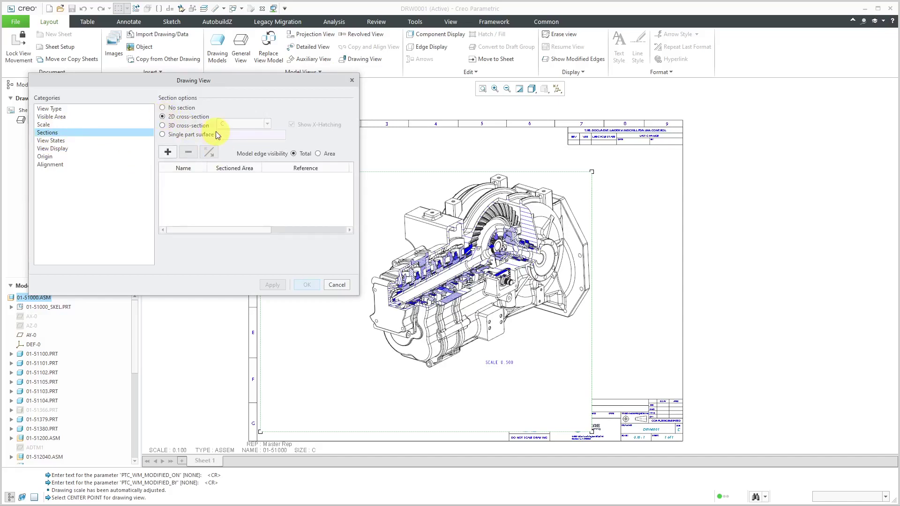
click(167, 154)
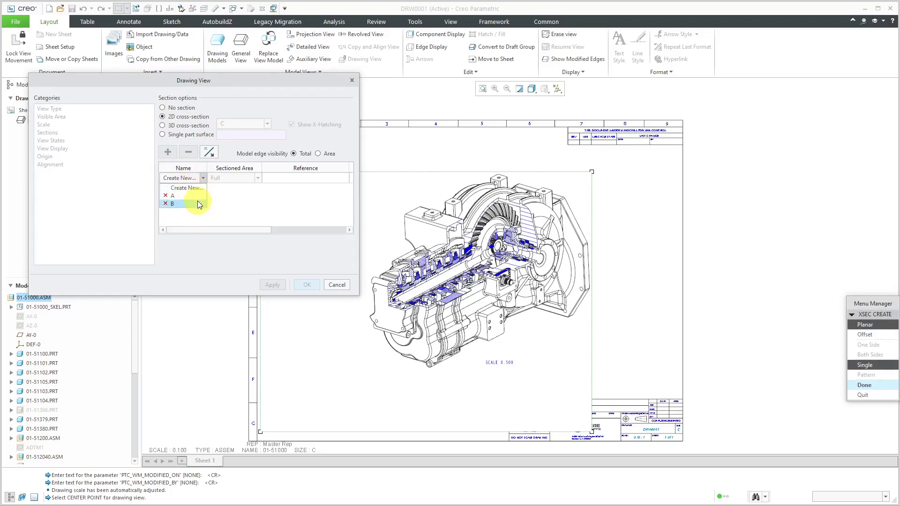
click(873, 387)
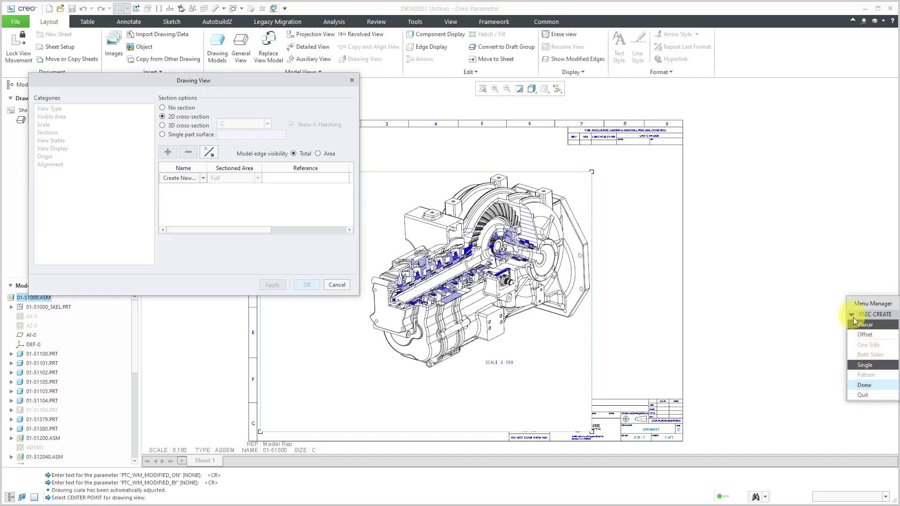
click(875, 396)
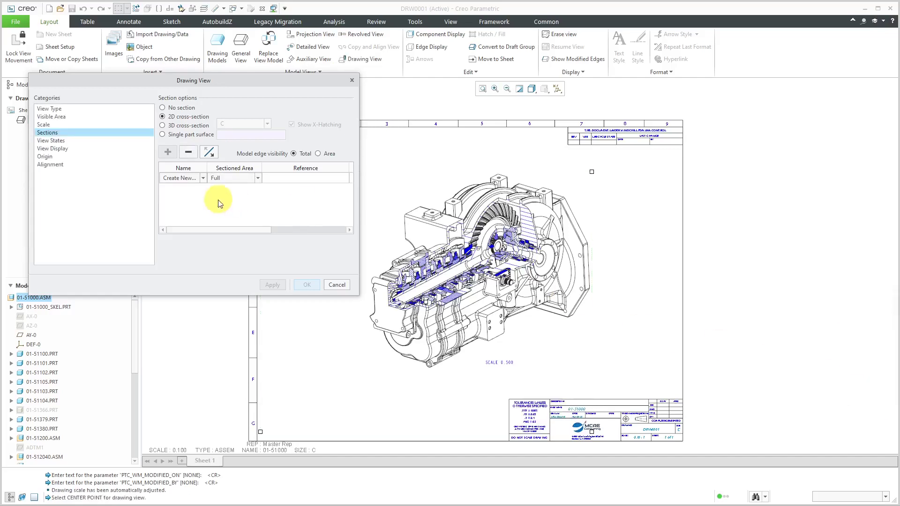
click(162, 125)
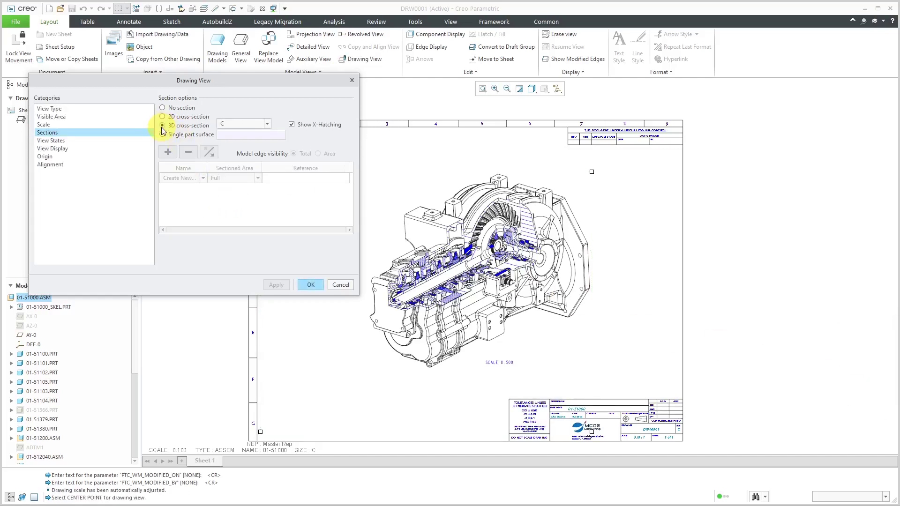
click(268, 123)
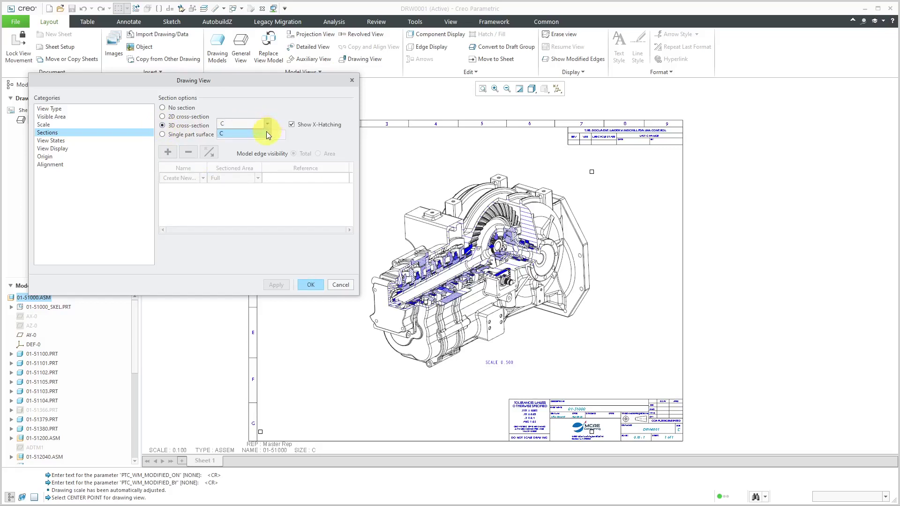
click(260, 135)
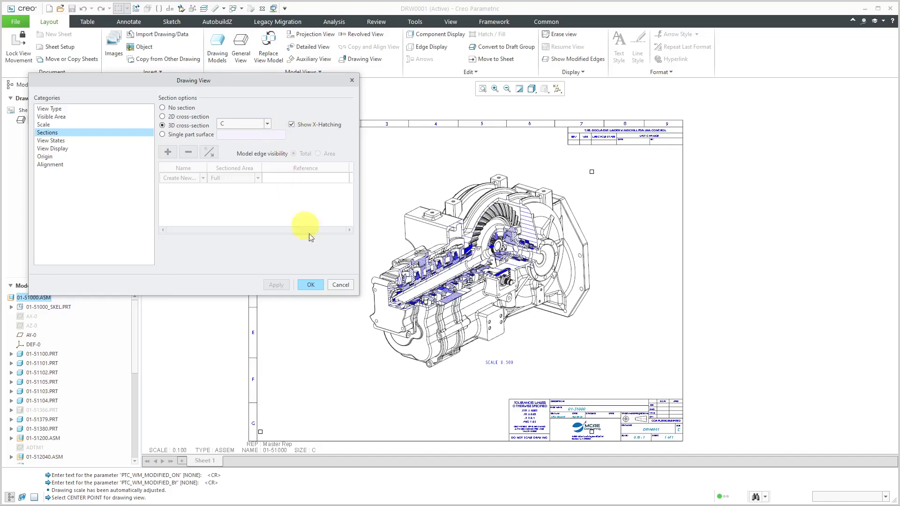
click(311, 285)
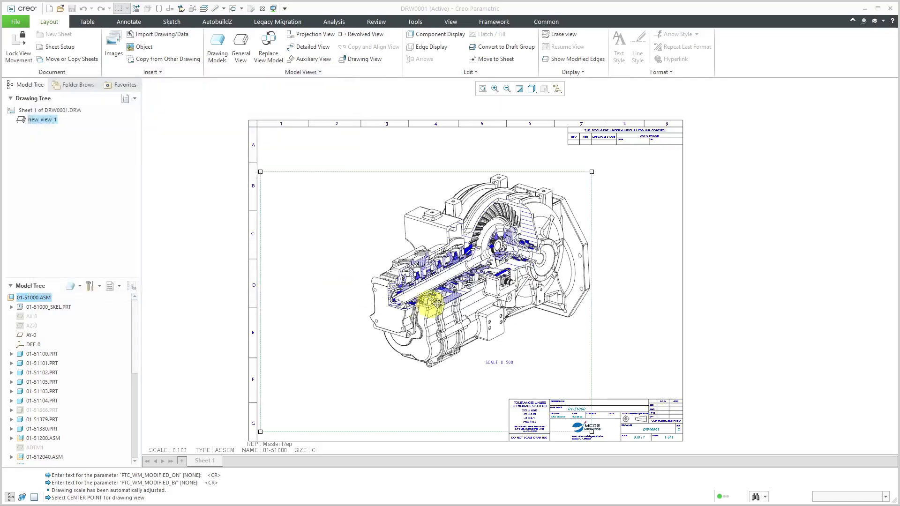
- Zoom in on the sectioned gearbox view and select new_view_1
click(610, 282)
scroll(465, 277, up, 2)
scroll(465, 277, up, 1)
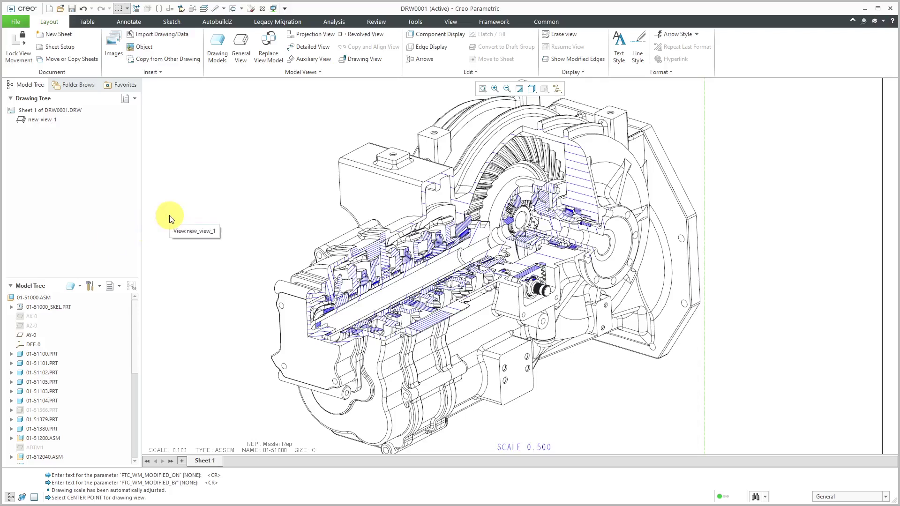
click(272, 195)
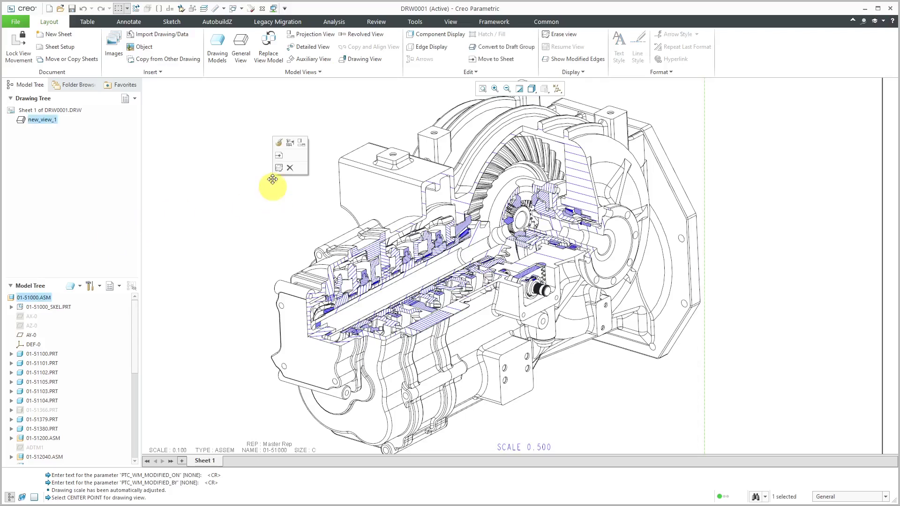
- Switch new_view_1's display style to Shading With Edges and confirm
click(279, 142)
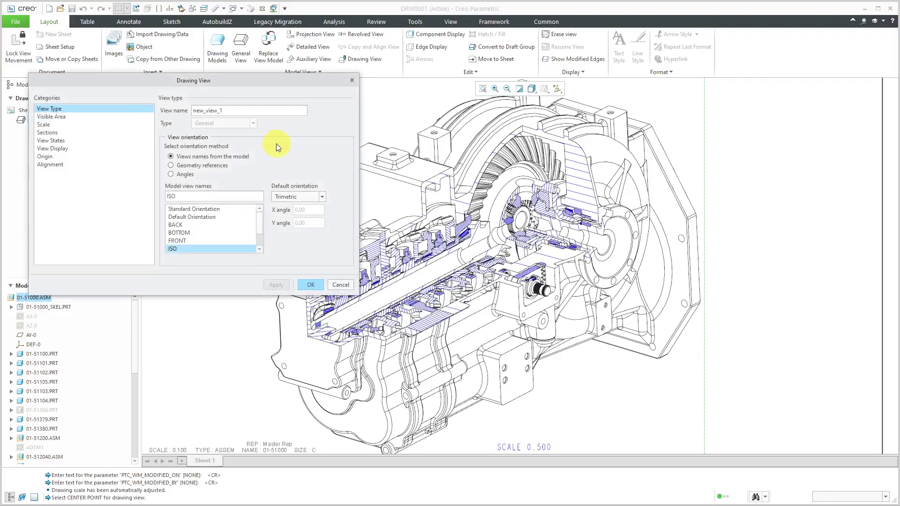
click(52, 149)
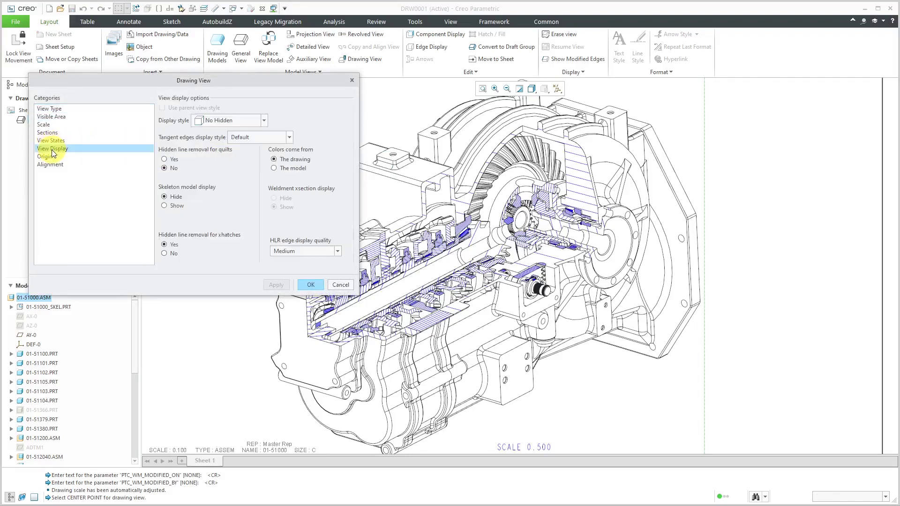
click(231, 122)
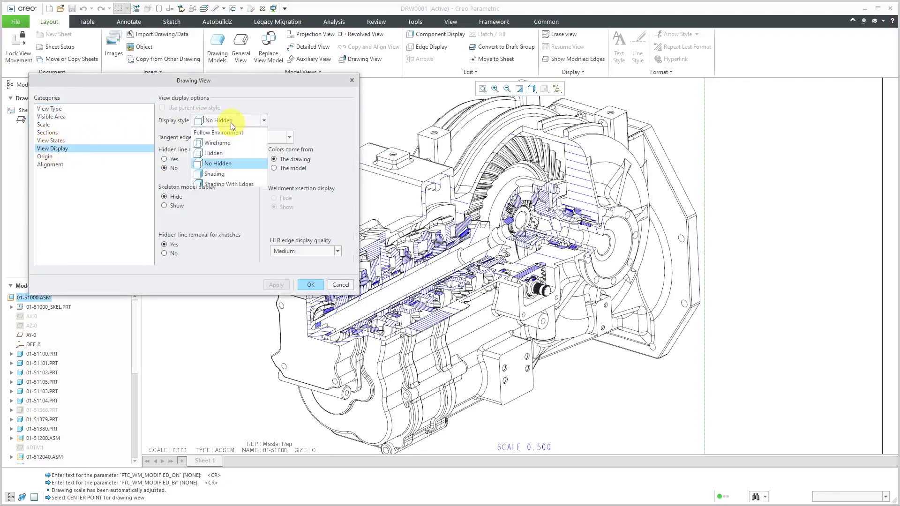
click(233, 184)
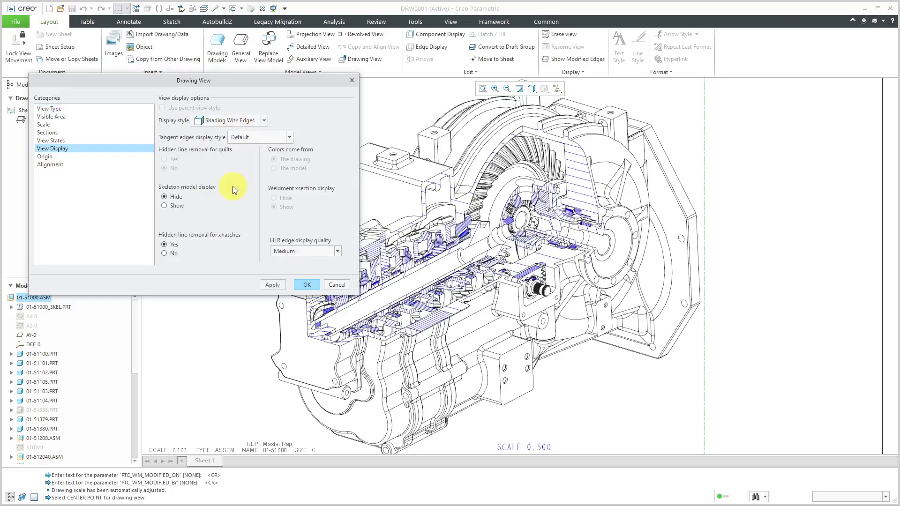
click(309, 286)
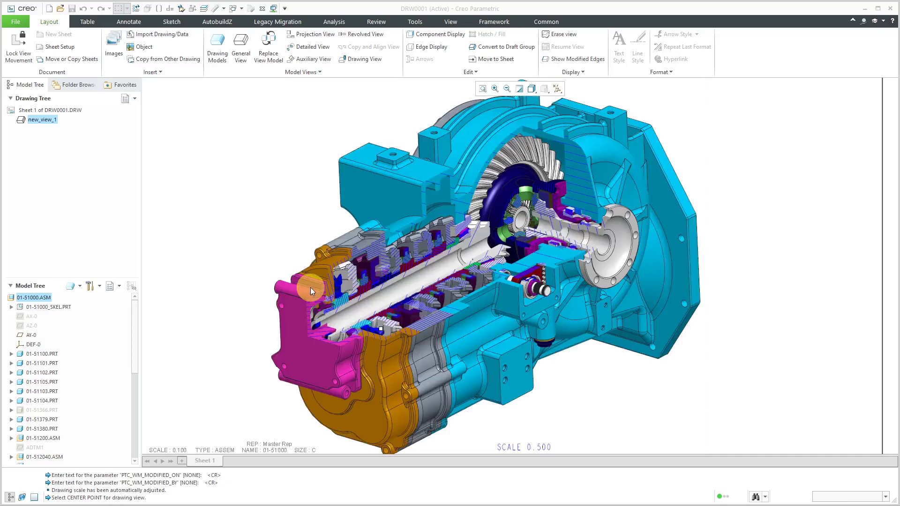